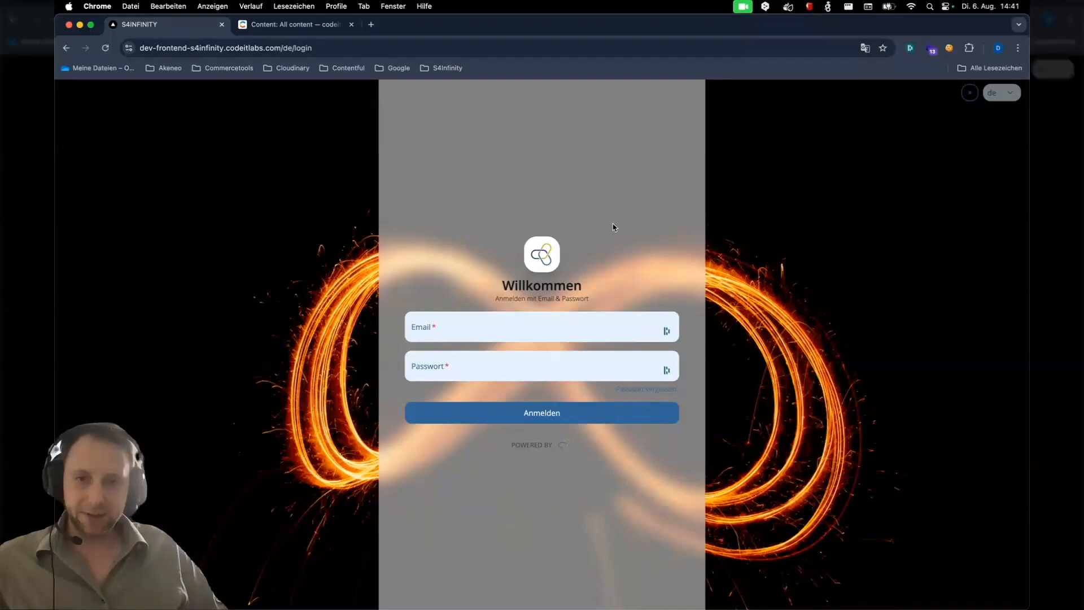
Sign in to the portal using a saved account from the browser's login suggestions
left_click(487, 328)
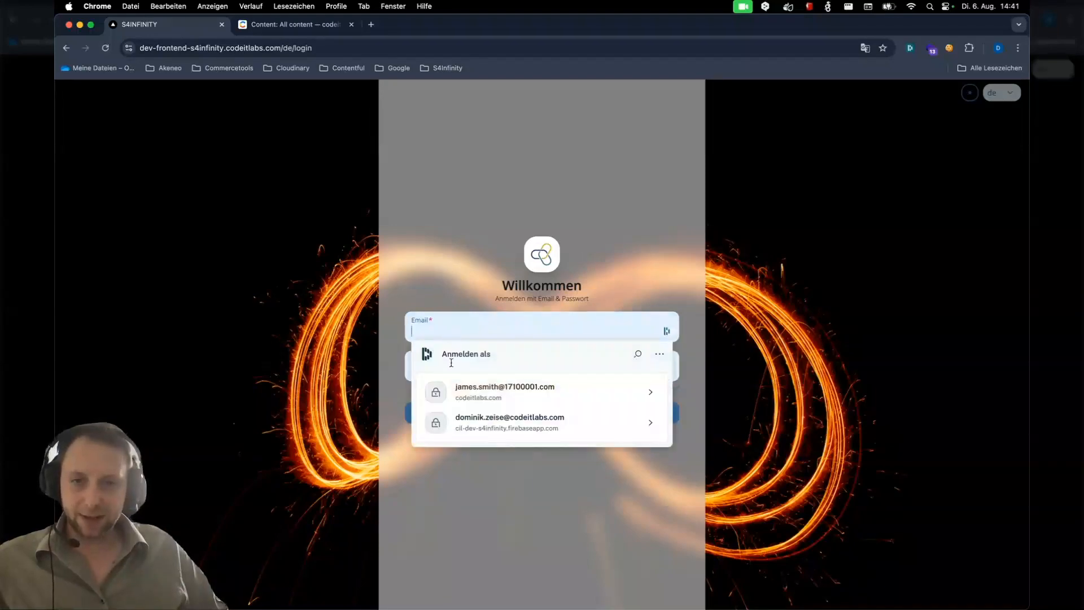
left_click(468, 402)
left_click(510, 410)
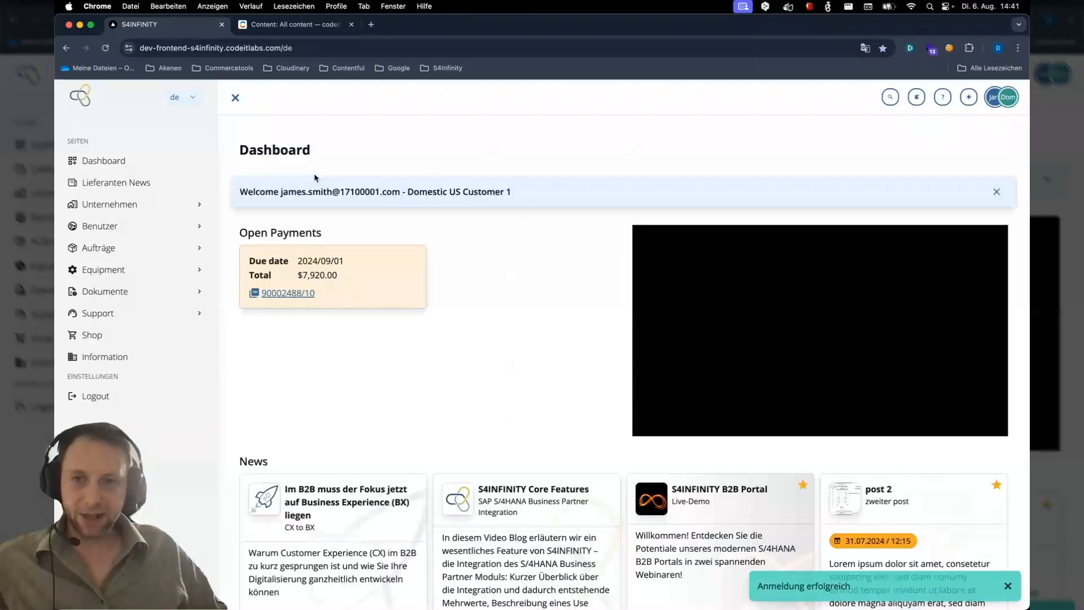
Switch the portal language from German to English
left_click(195, 100)
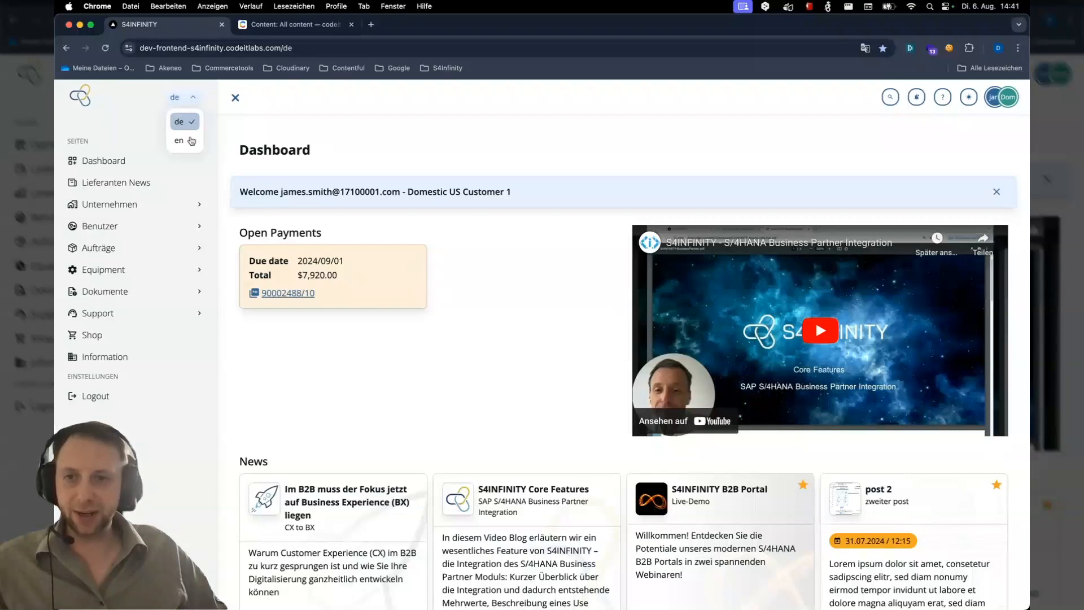
left_click(192, 100)
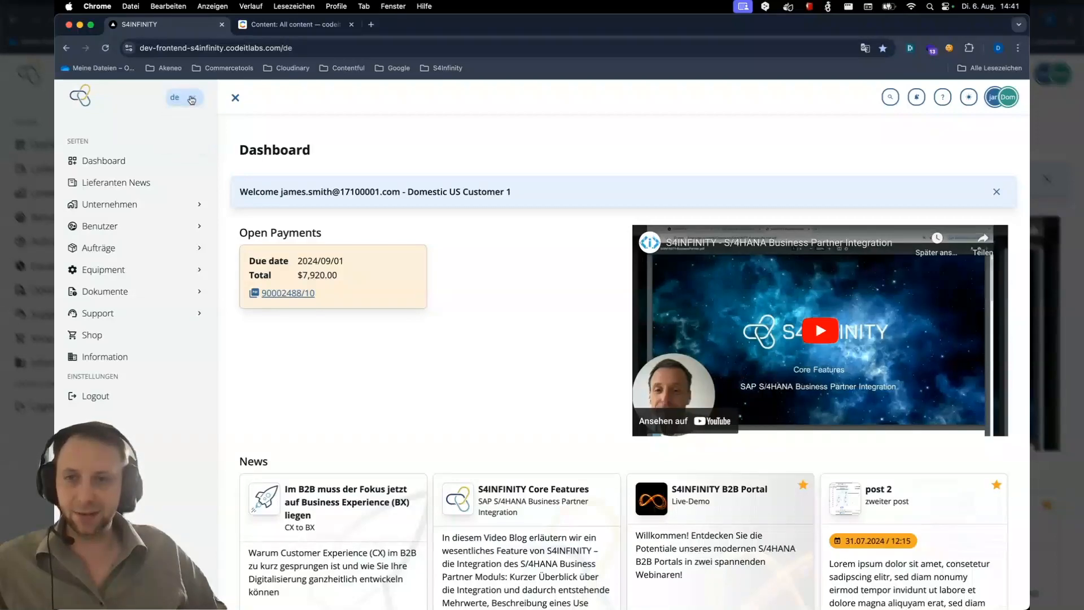
left_click(192, 99)
left_click(187, 140)
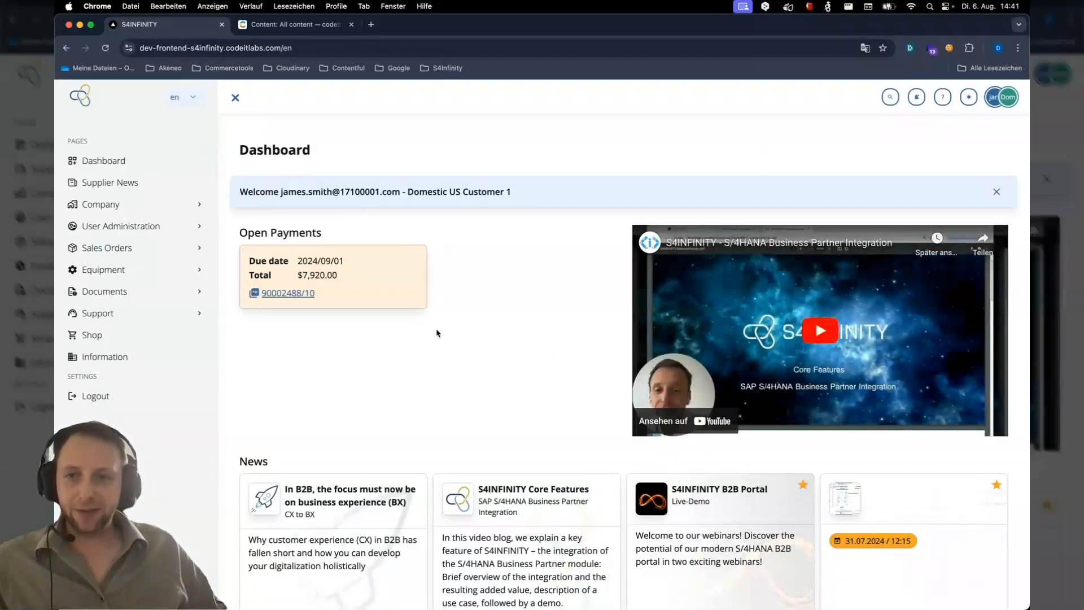
Browse the Supplier News page and read through the 'Our digital future' post before returning to Supplier News
left_click(115, 184)
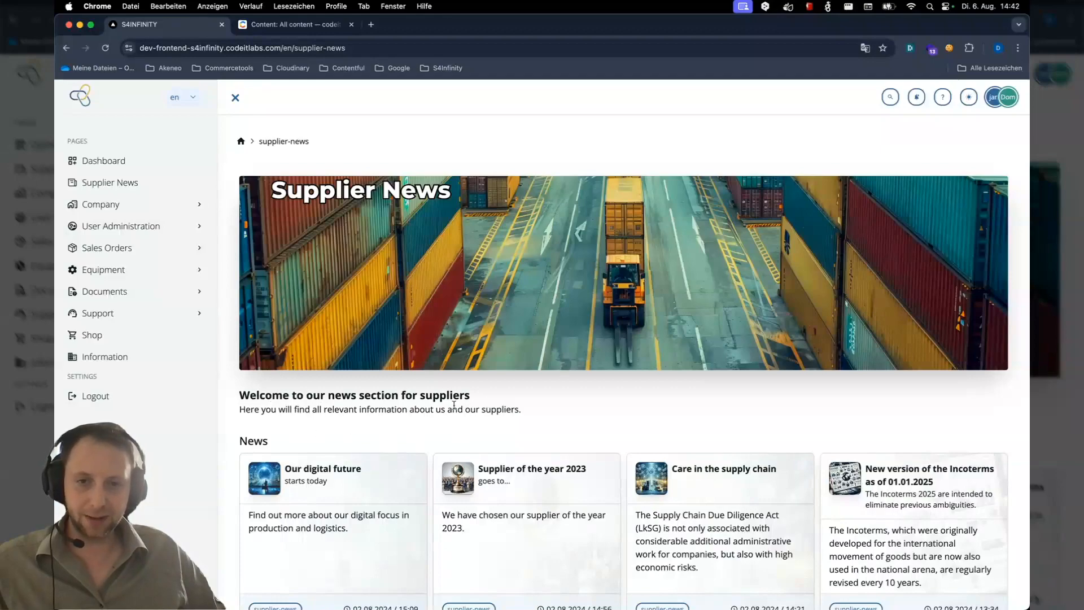
scroll(367, 452, "down", 2)
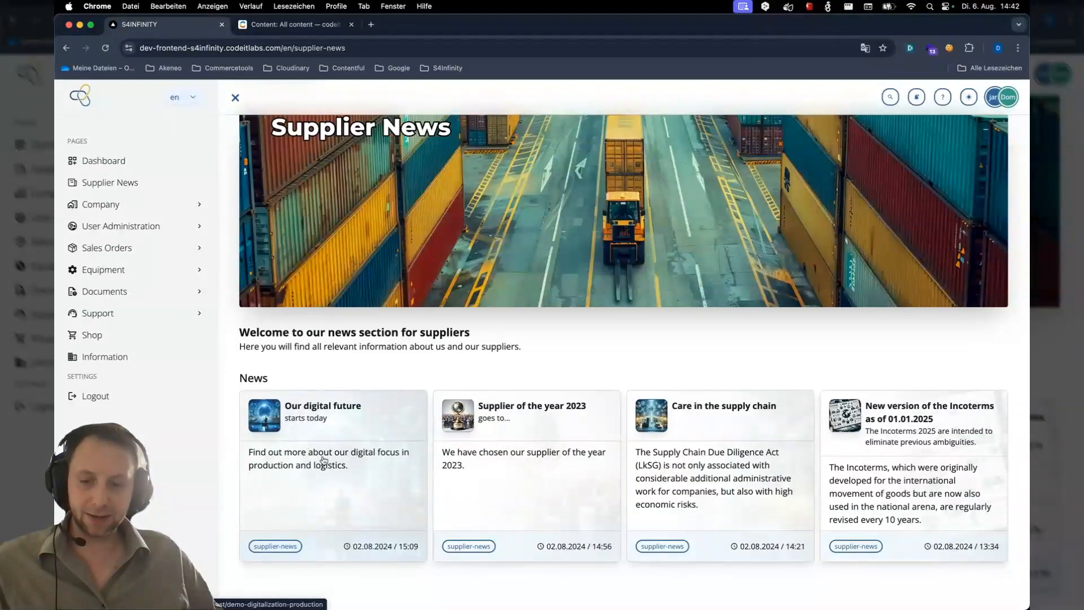
left_click(332, 410)
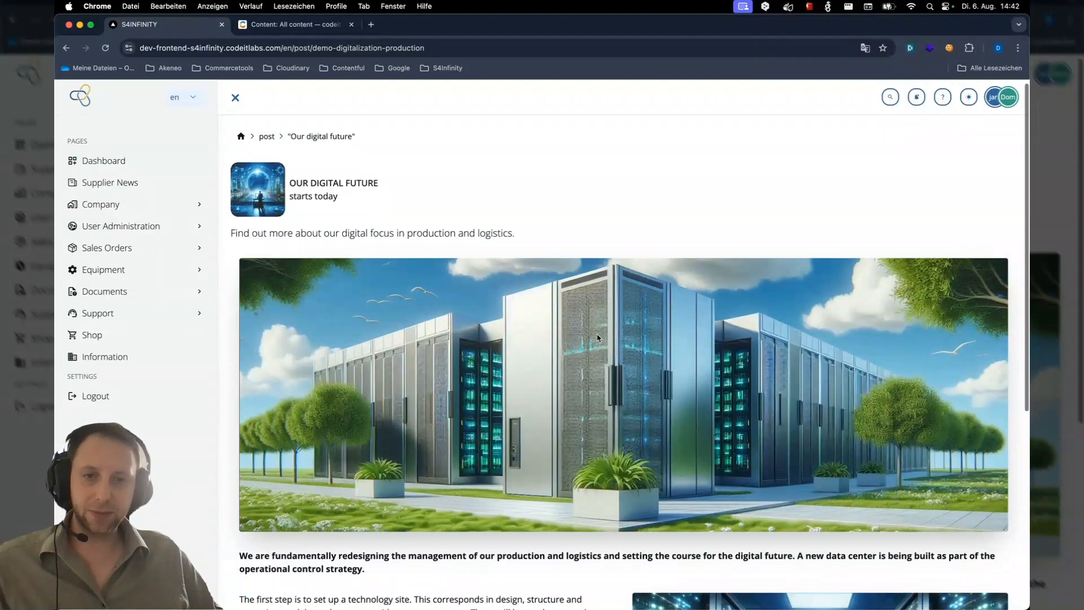
scroll(608, 310, "down", 3)
scroll(609, 378, "down", 4)
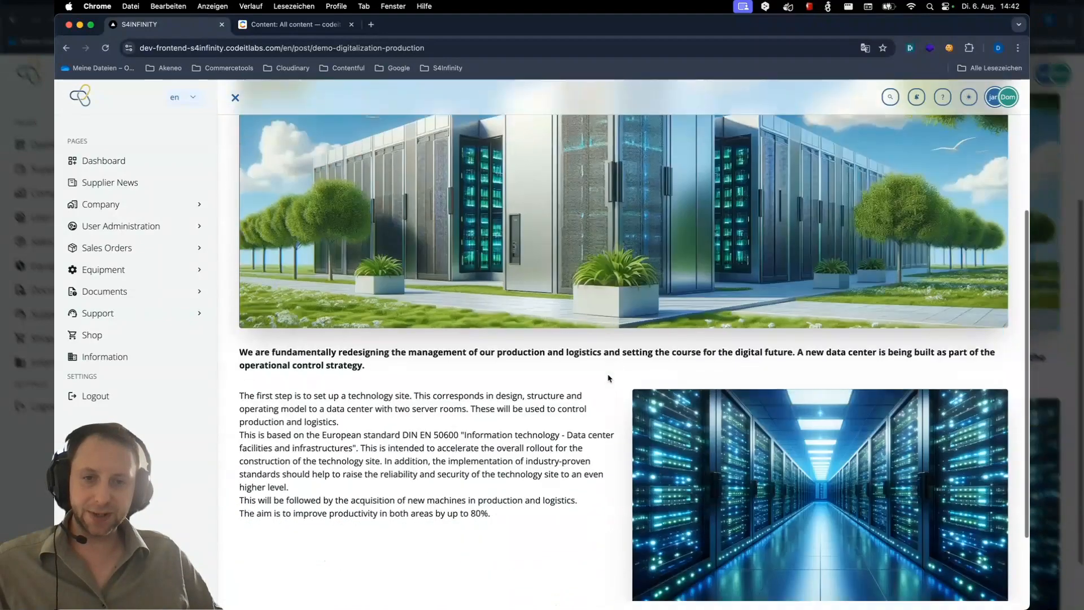
scroll(604, 379, "up", 6)
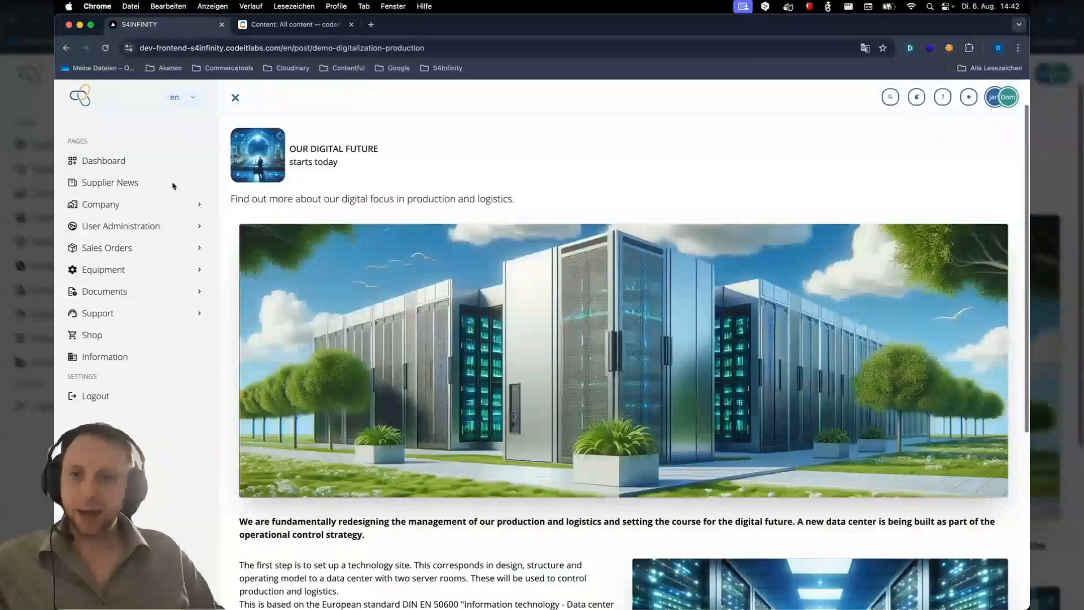
left_click(107, 183)
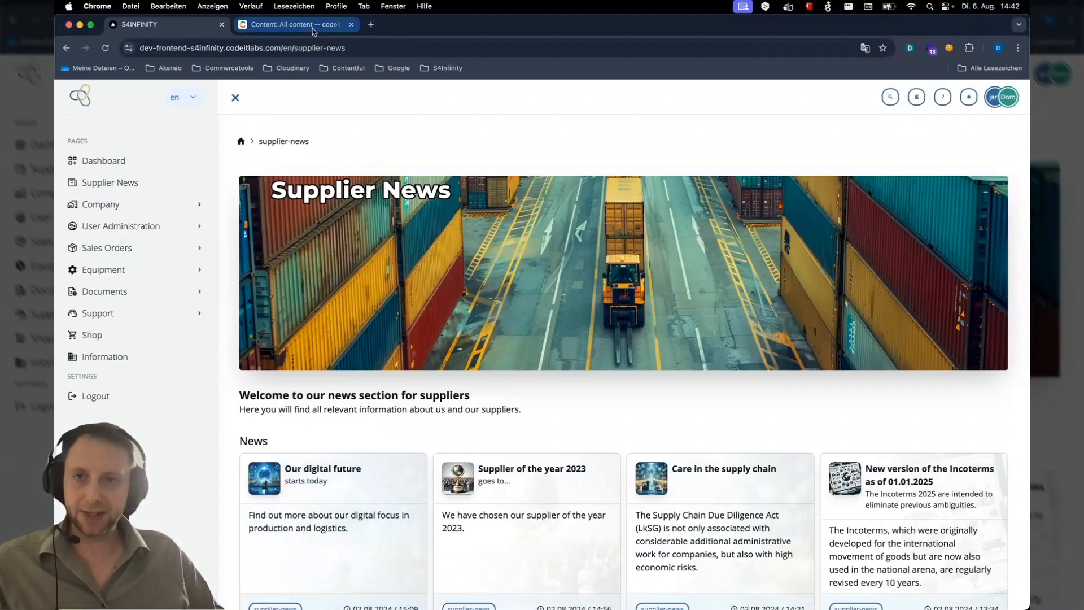
Switch to the Contentful tab and add a new entry of content type Post
left_click(294, 24)
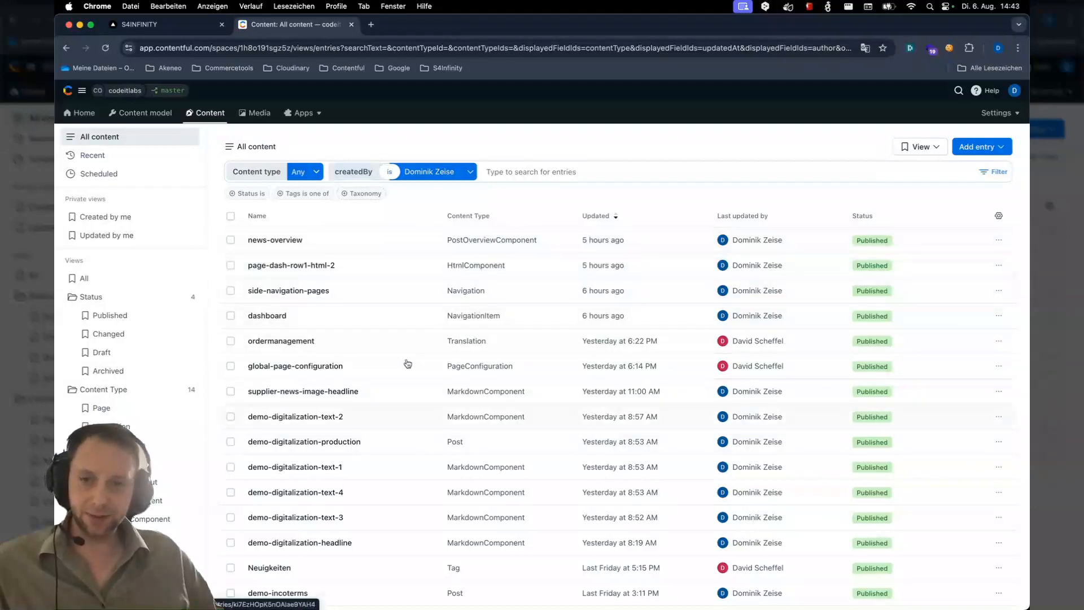
left_click(997, 149)
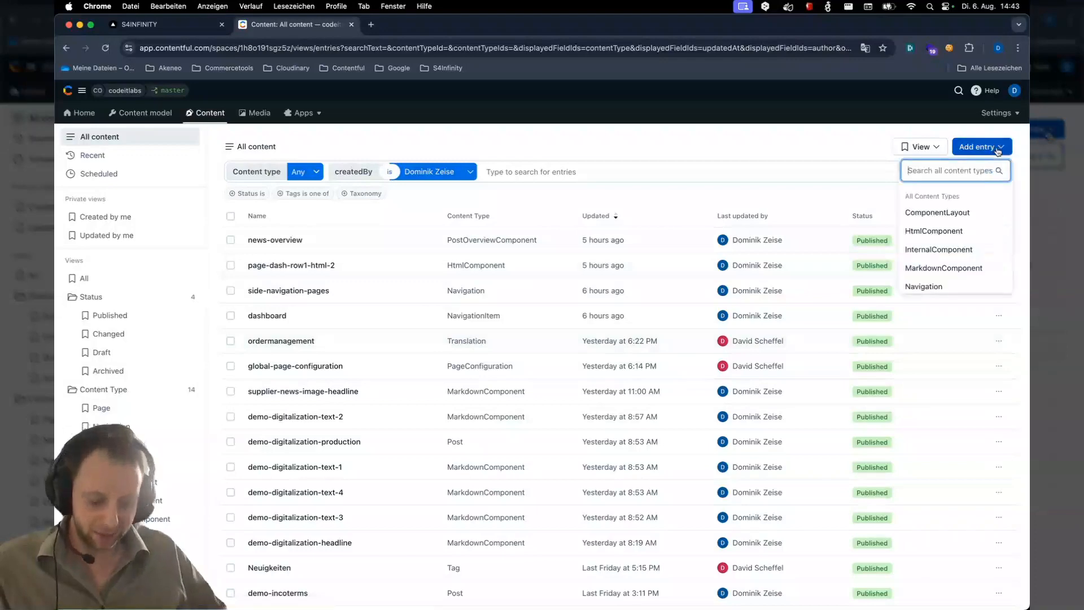
type("post")
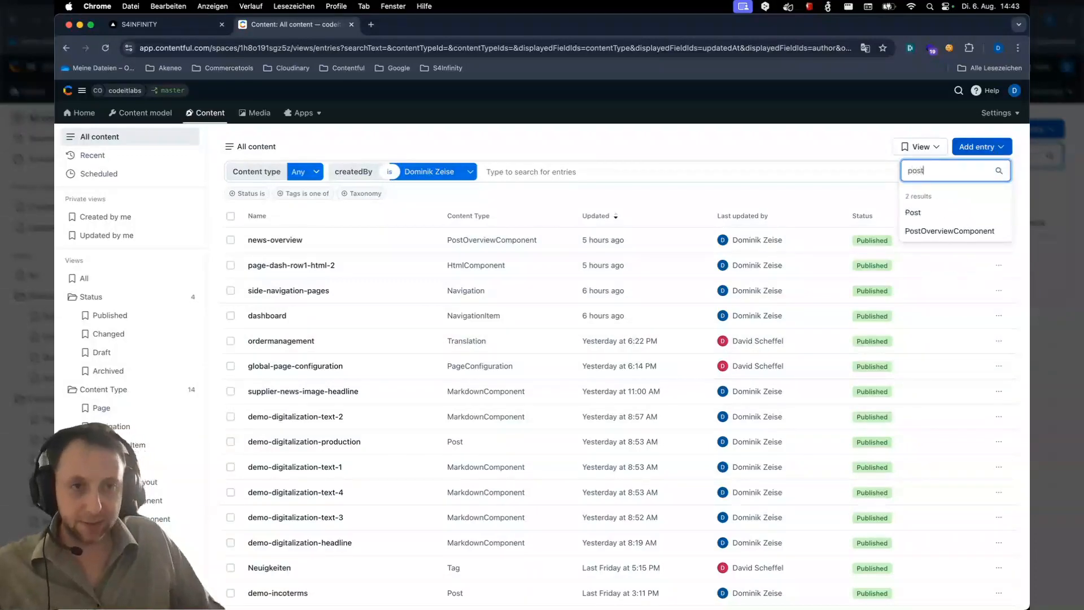
left_click(933, 217)
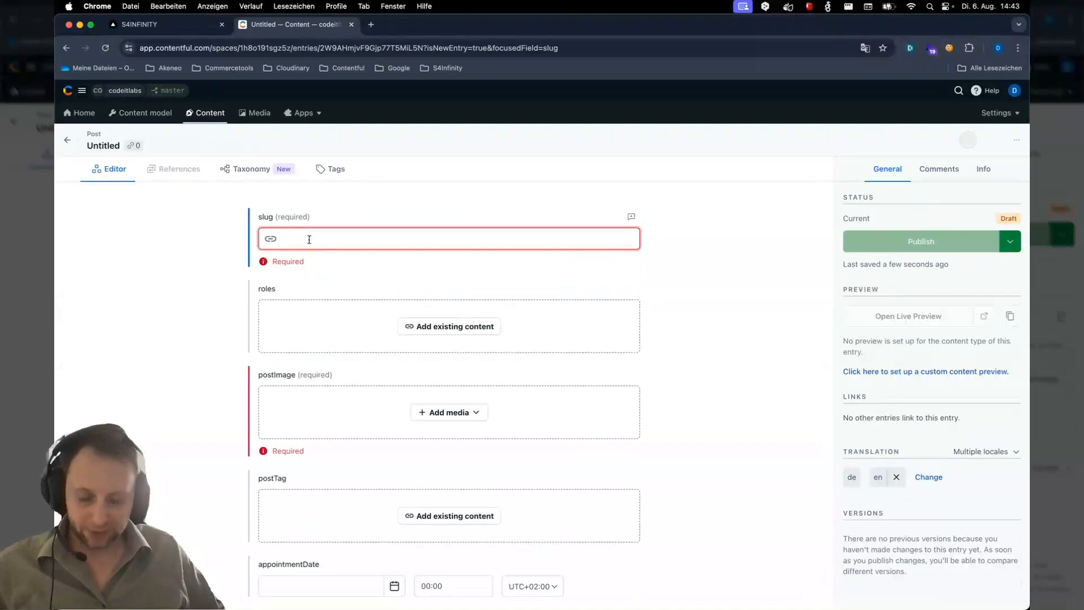
Enter demo-supplier-day as the post's slug
type("d")
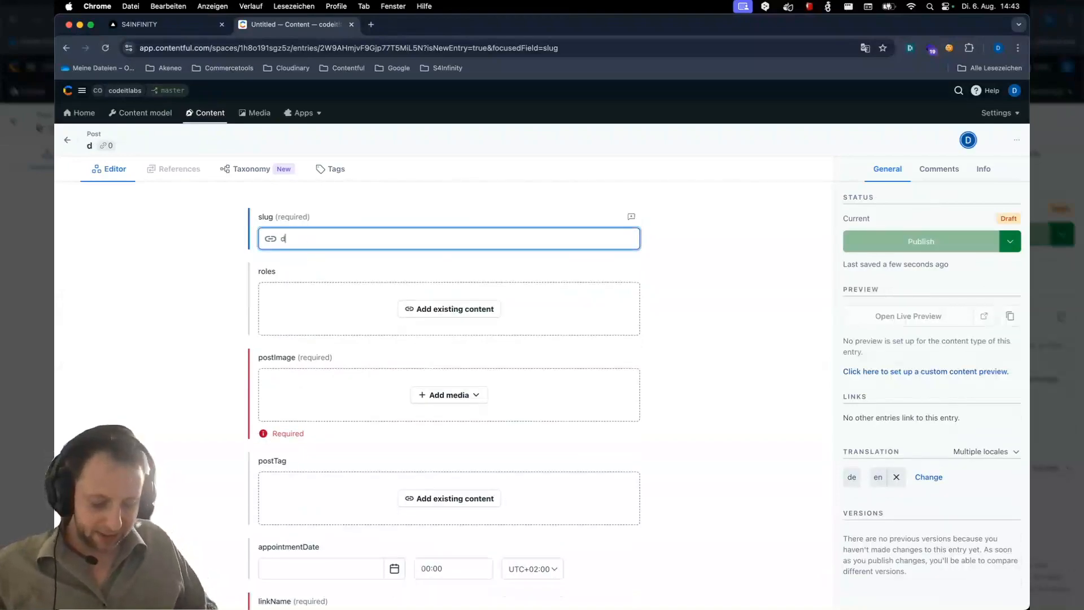
type("emo-")
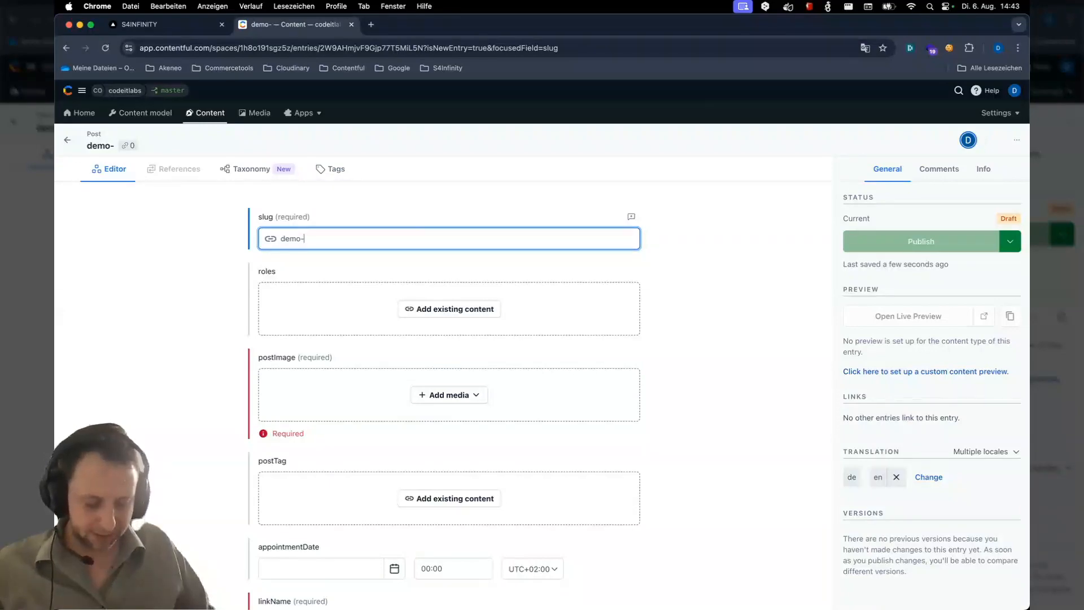
type("supplier-day")
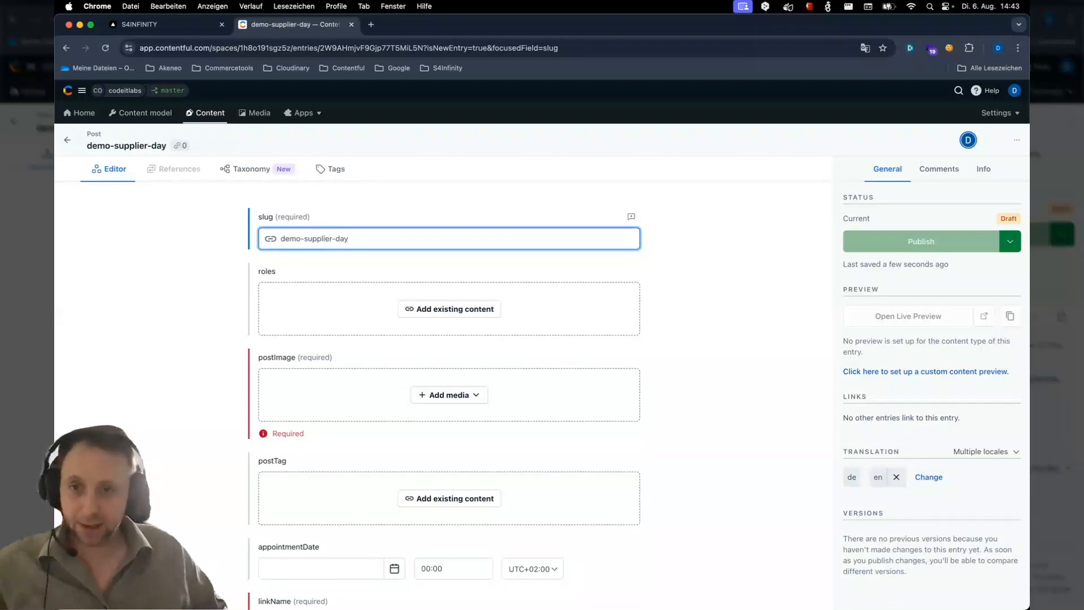
Attach the existing Supplier Day image asset as the post image
left_click(456, 397)
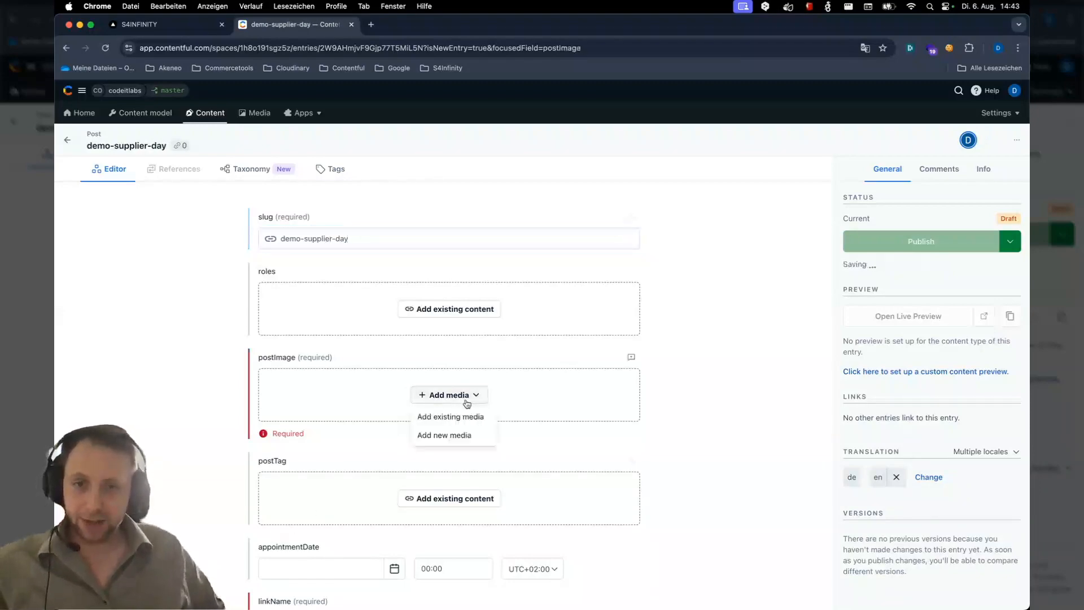
left_click(455, 416)
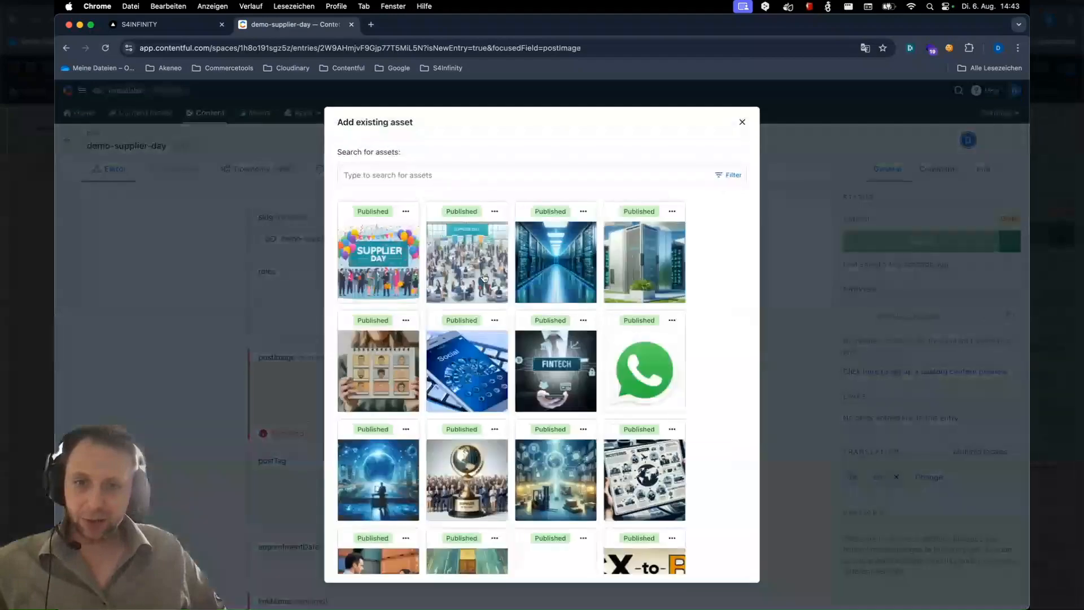
left_click(435, 370)
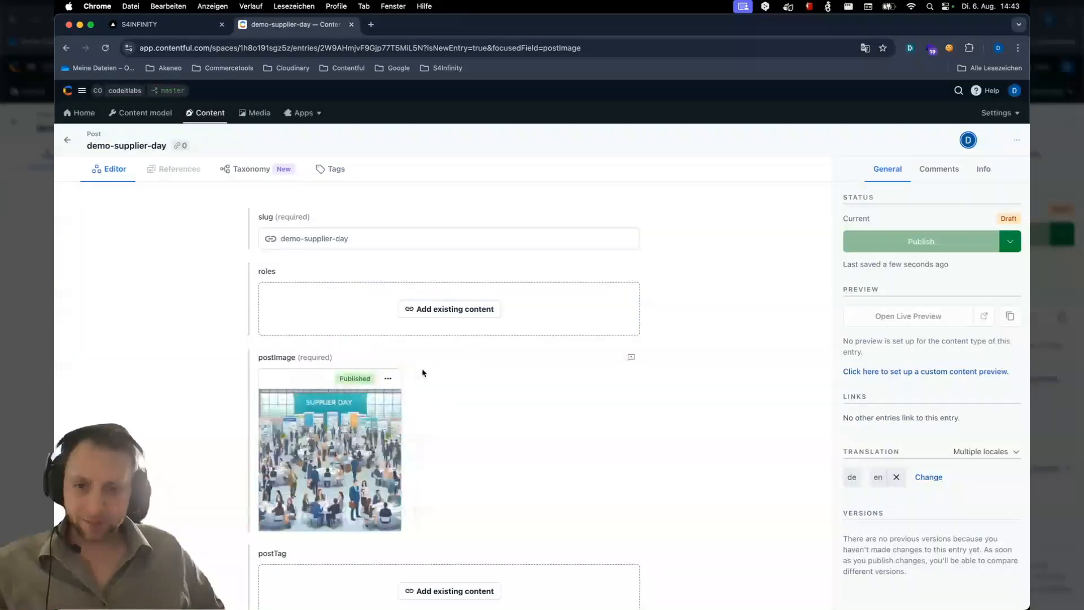
Open the attached supplier_day_q.jpeg asset to inspect its details, then go back to the post
scroll(424, 370, "down", 5)
left_click(342, 299)
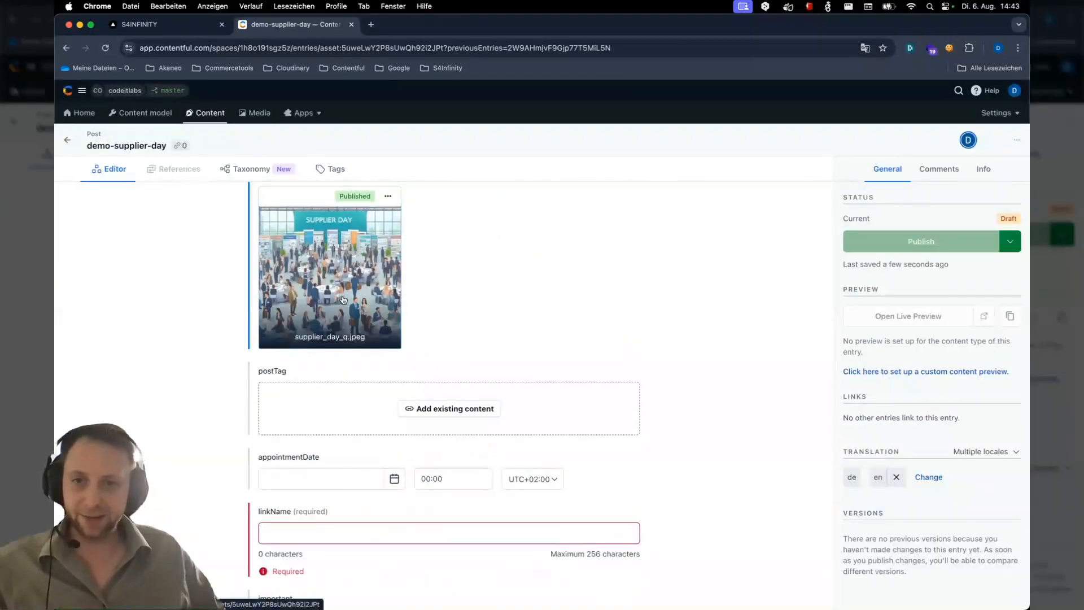
scroll(464, 396, "down", 5)
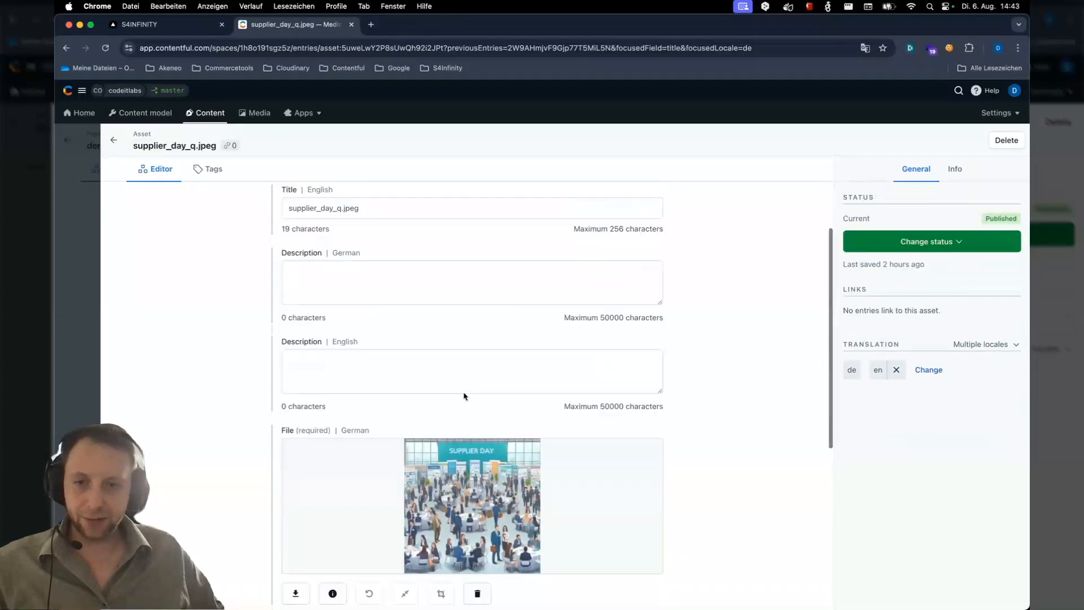
scroll(373, 444, "down", 7)
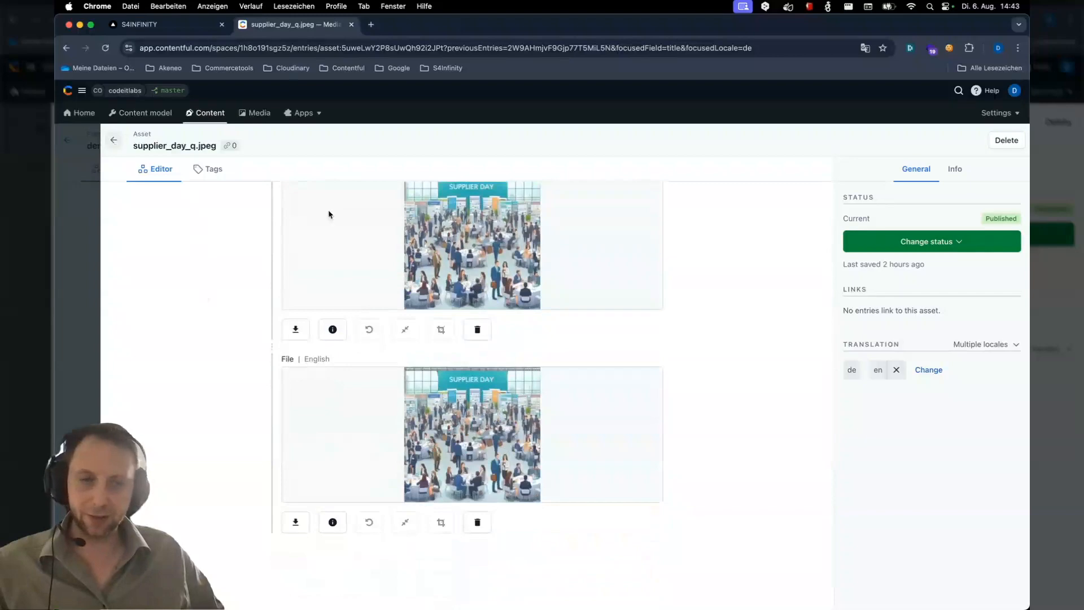
left_click(111, 137)
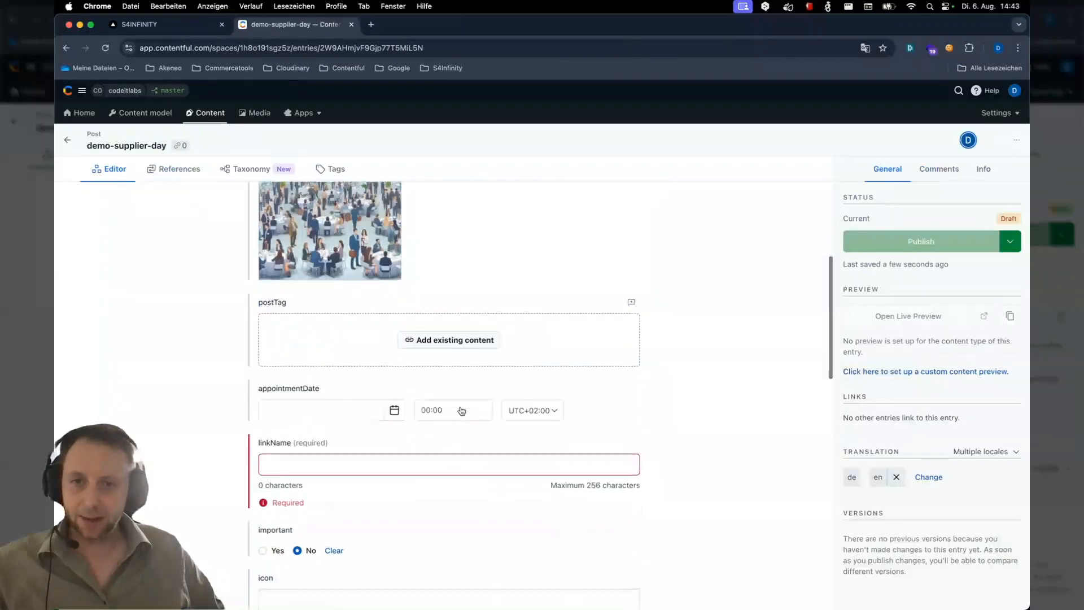
Link the existing supplier-news tag as the post's postTag
scroll(462, 410, "down", 1)
left_click(462, 303)
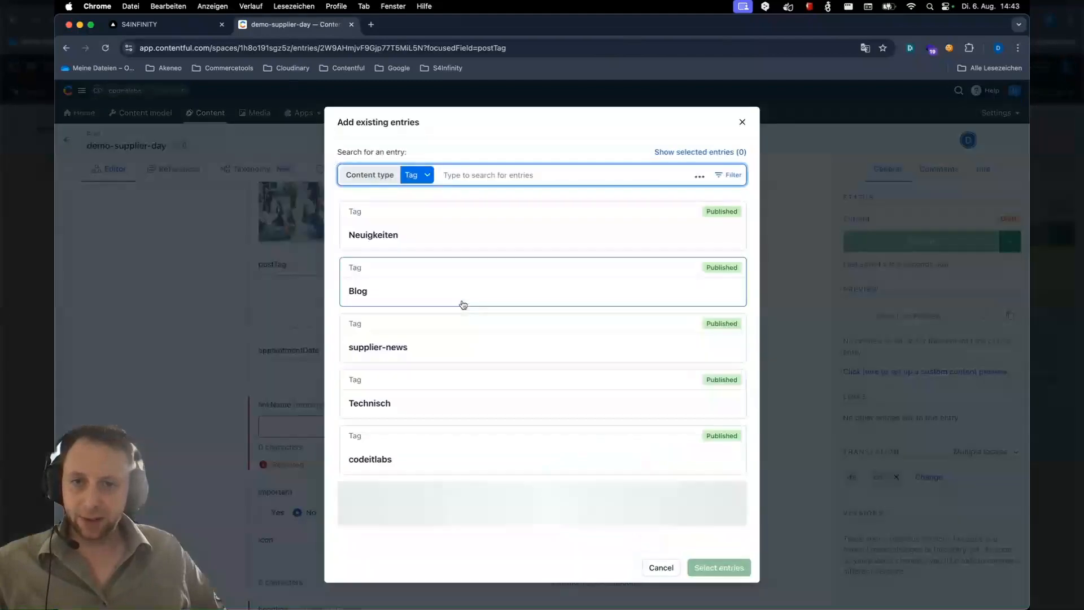
left_click(401, 339)
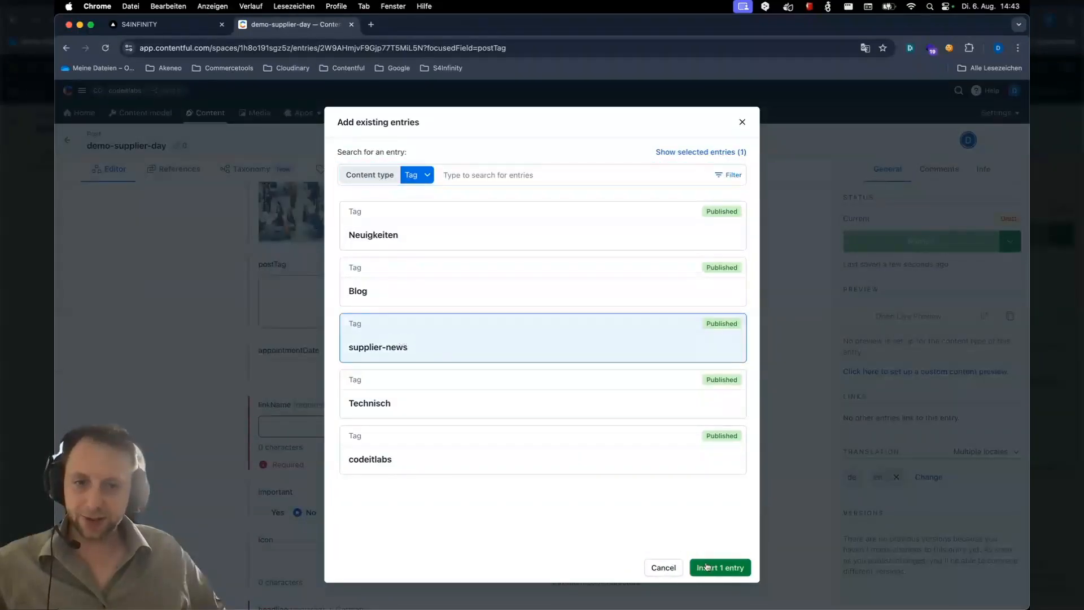
left_click(706, 566)
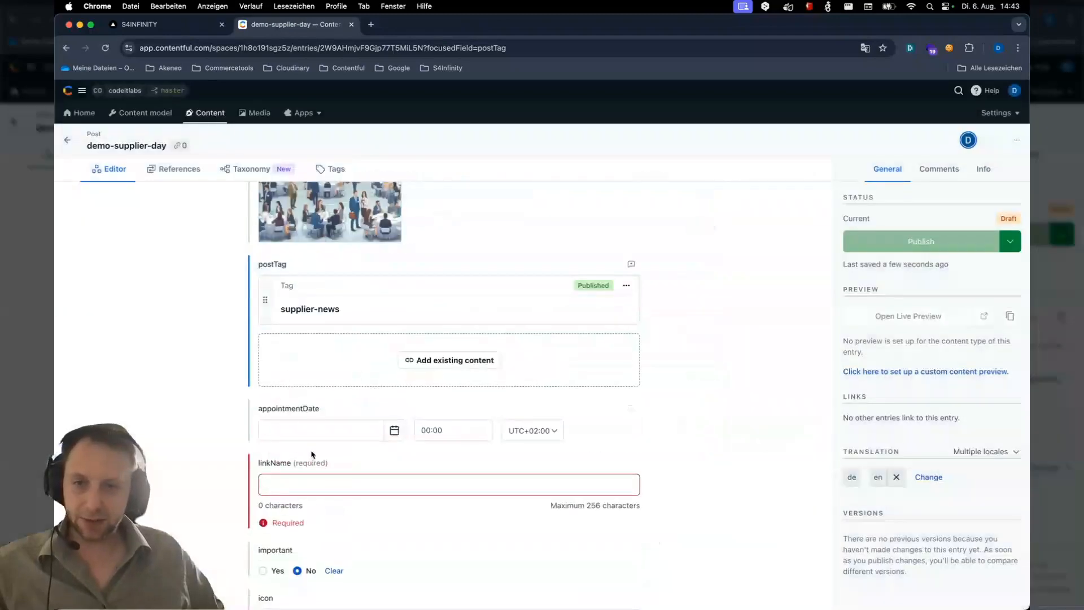
Set the appointment date to 10 Oct 2024 with a time of 11:00
left_click(316, 429)
left_click(394, 432)
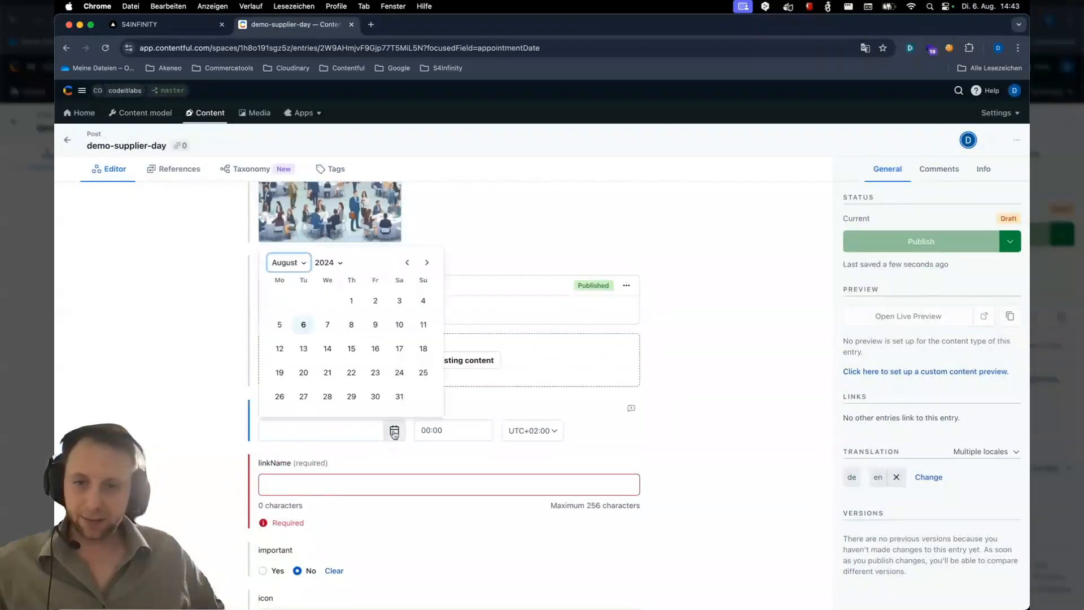
left_click(427, 265)
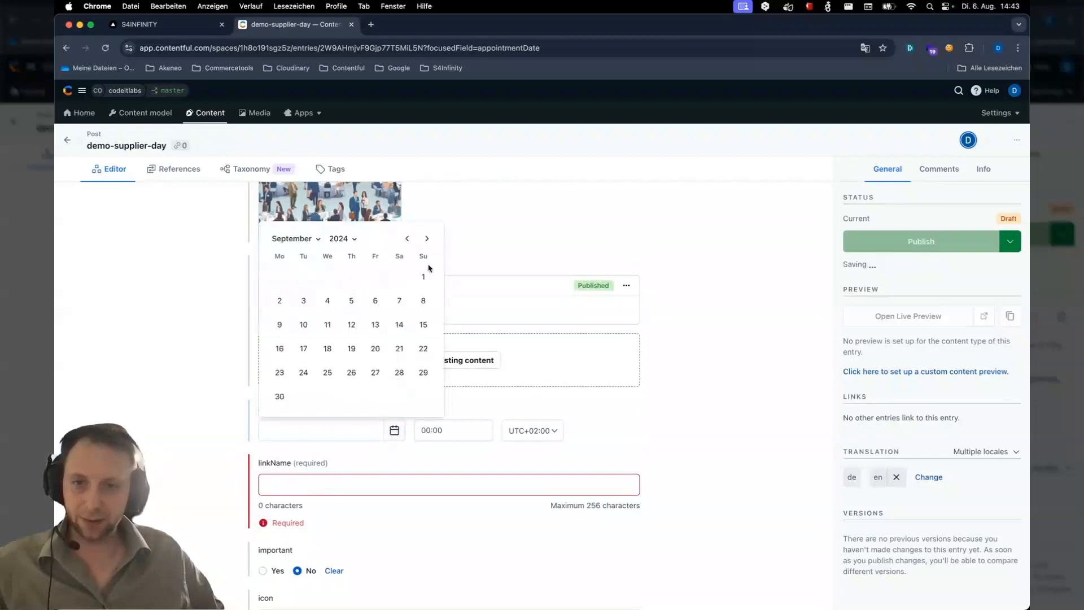
left_click(428, 263)
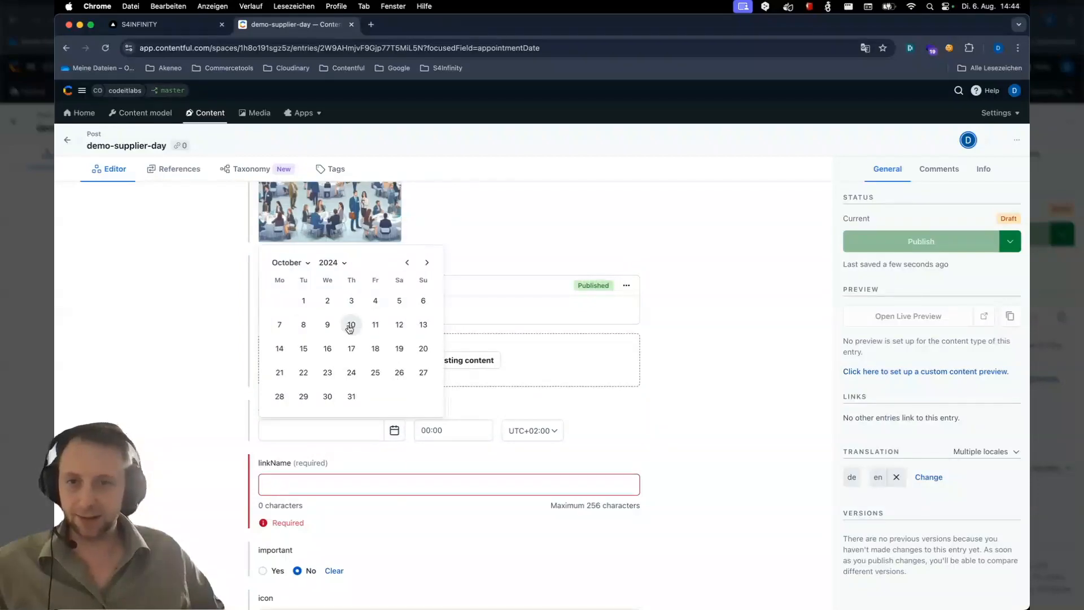
left_click(350, 328)
left_click(430, 431)
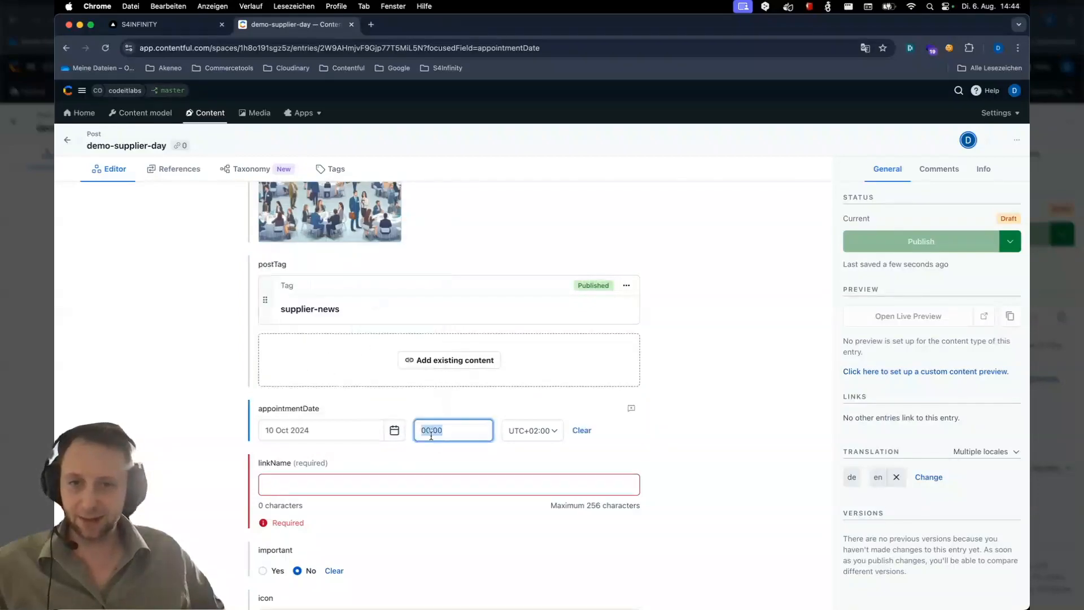
left_click(432, 430)
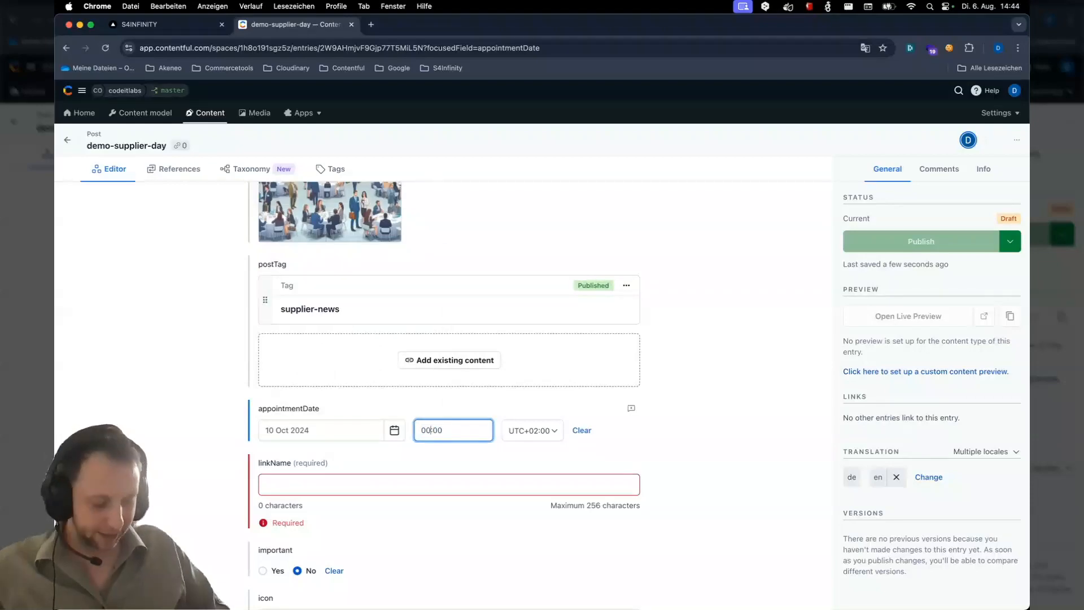
type("11")
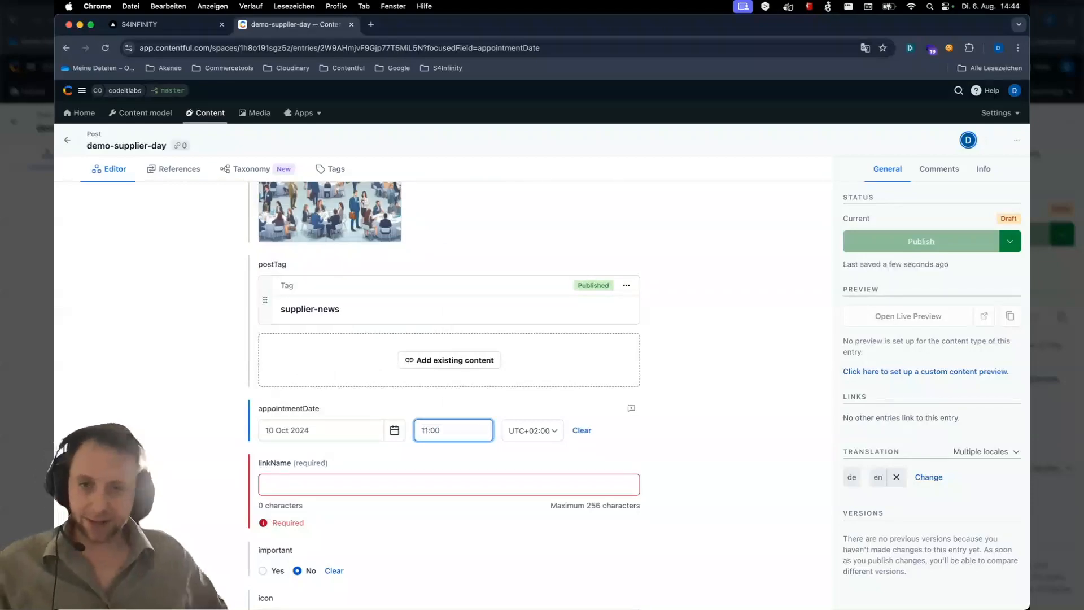
left_click(659, 445)
scroll(650, 449, "down", 5)
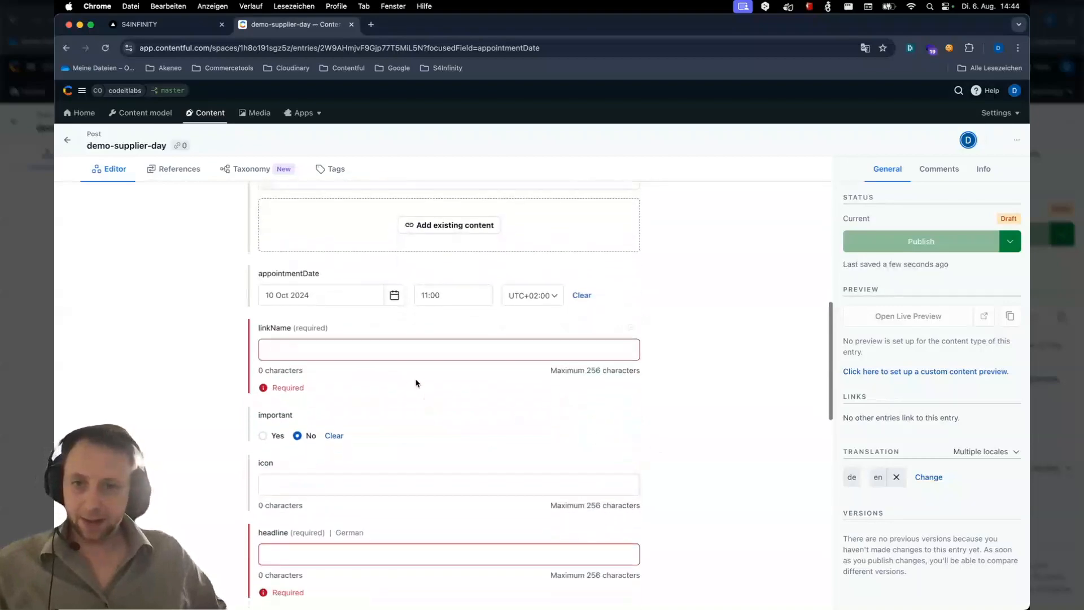
Enter demo-supplier-day as the link name and mark the post as important
left_click(404, 352)
type("demo")
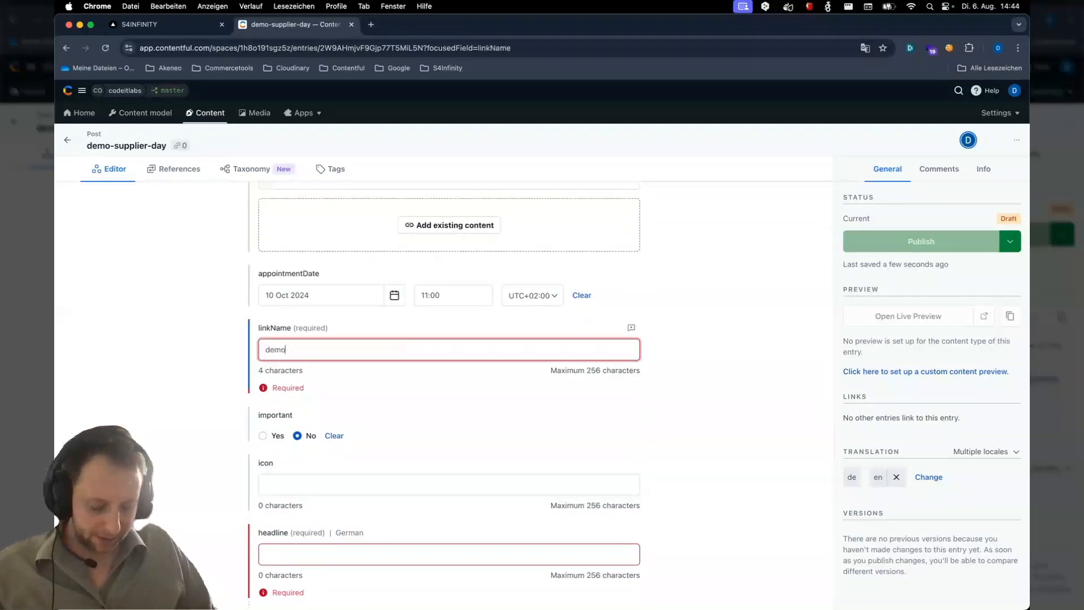
type("-supplier-day")
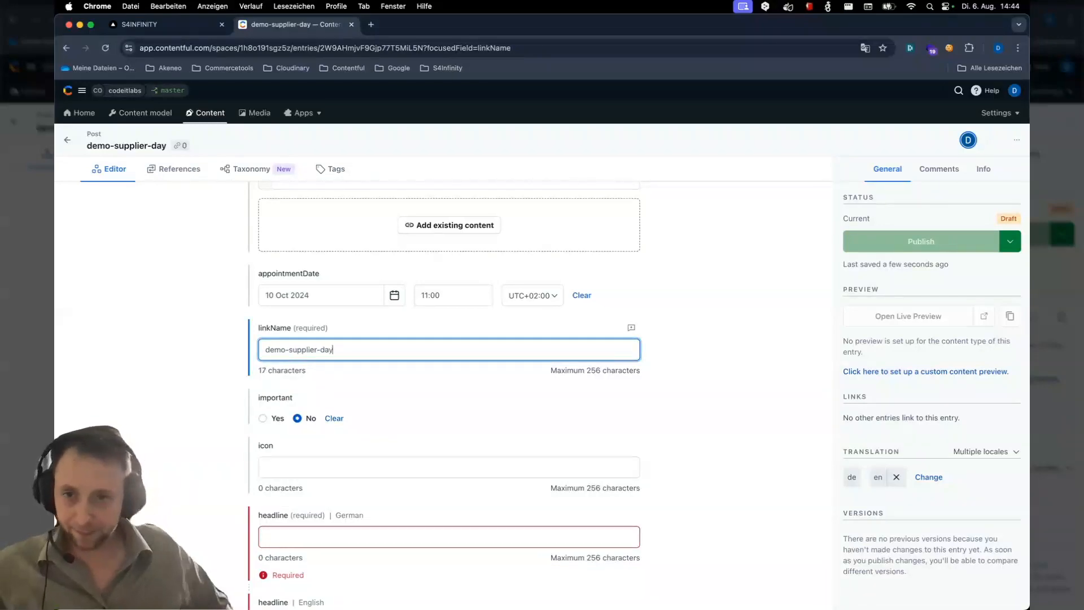
left_click(262, 418)
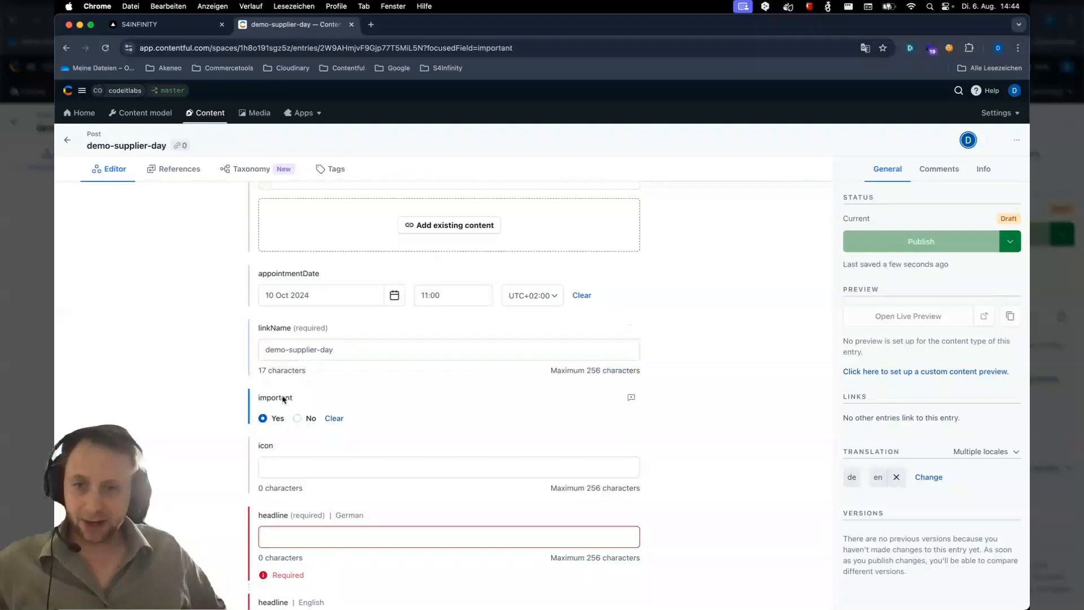
Set the German headline to Lieferantentag and the English headline to Supplier day
scroll(397, 403, "down", 5)
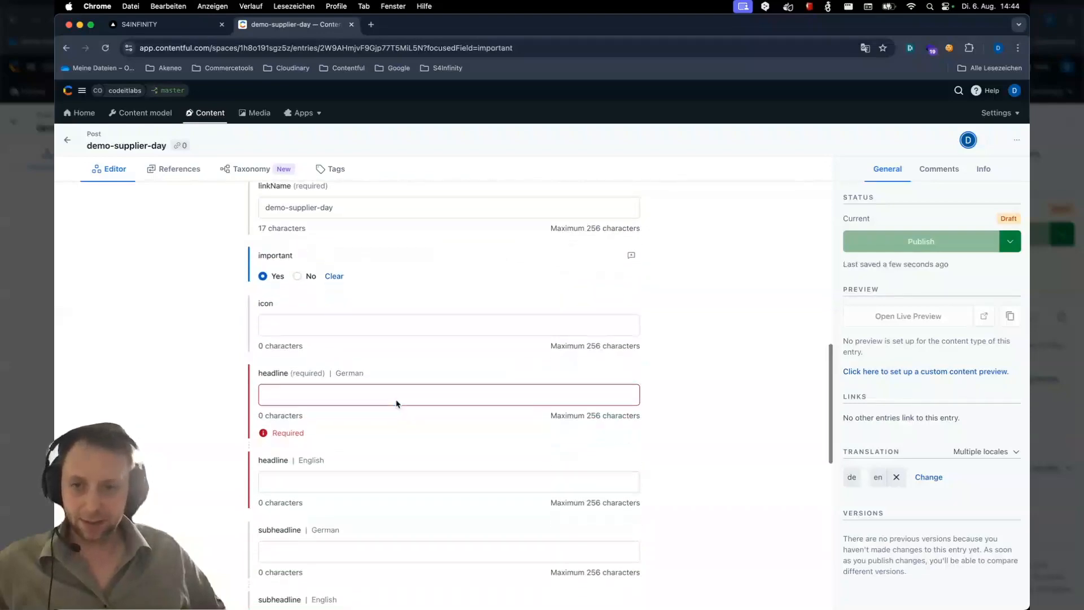
left_click(316, 300)
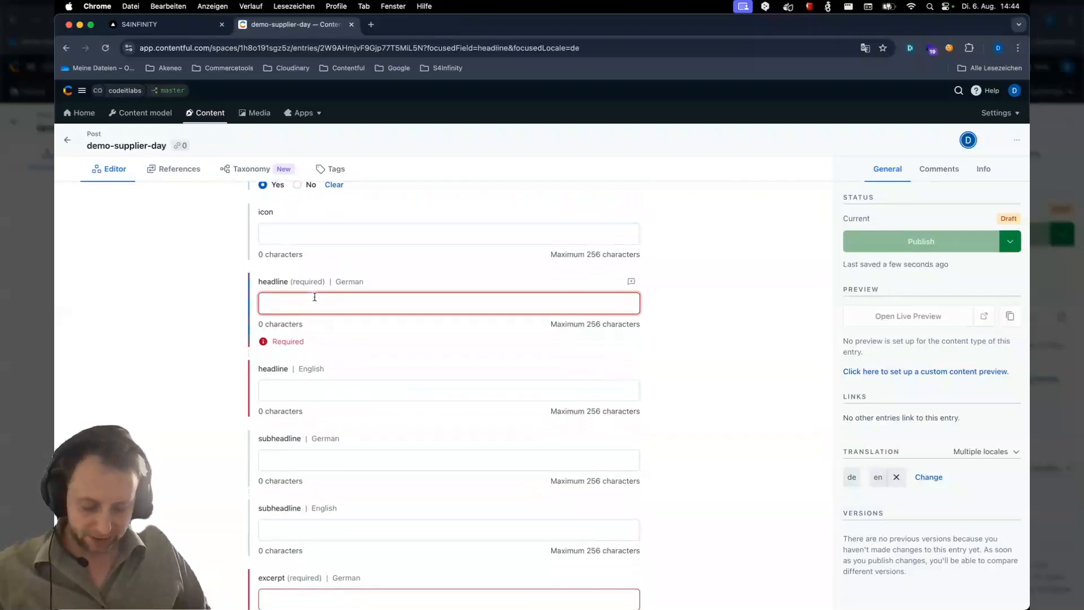
type("Liefer")
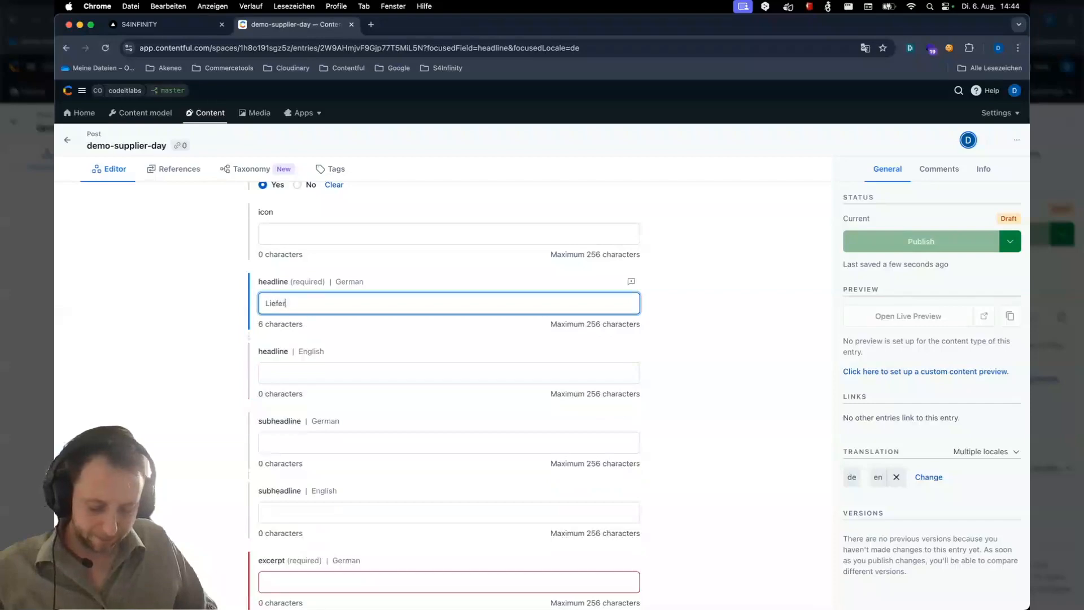
type("antentag")
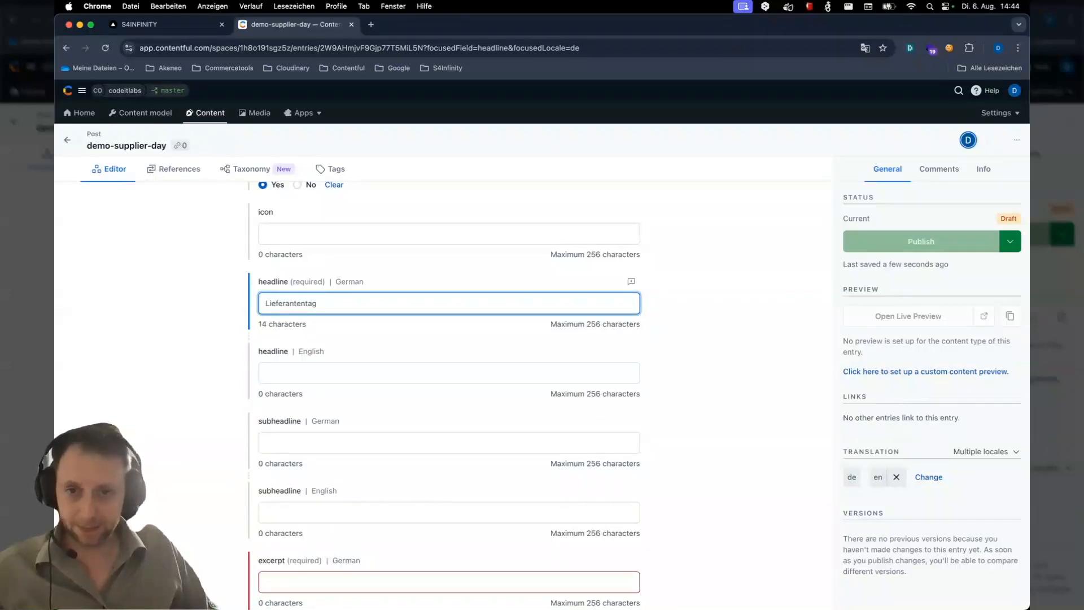
key("Tab")
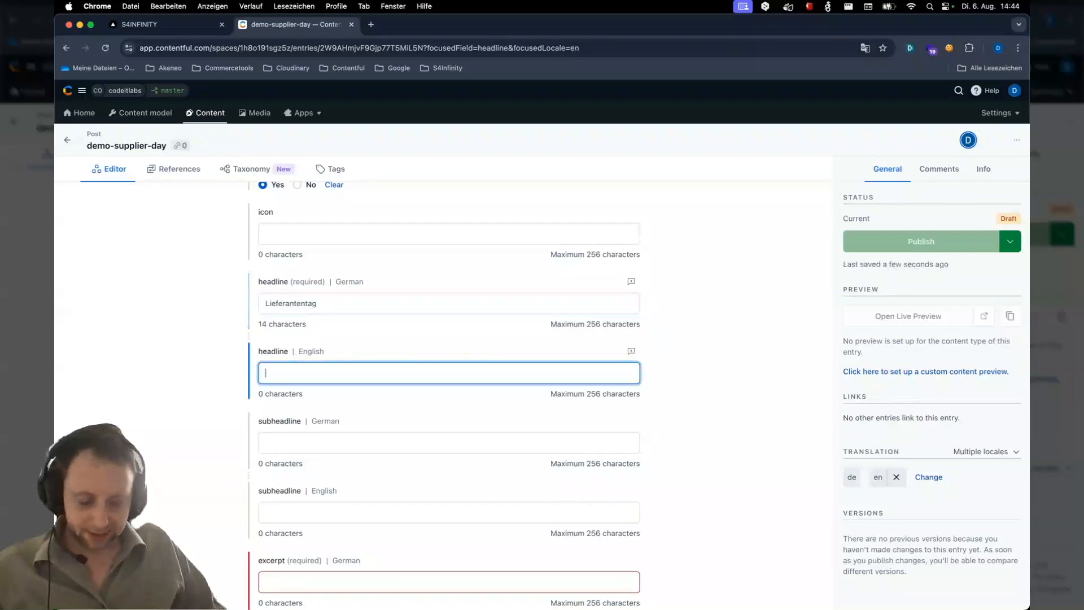
type("Supplier")
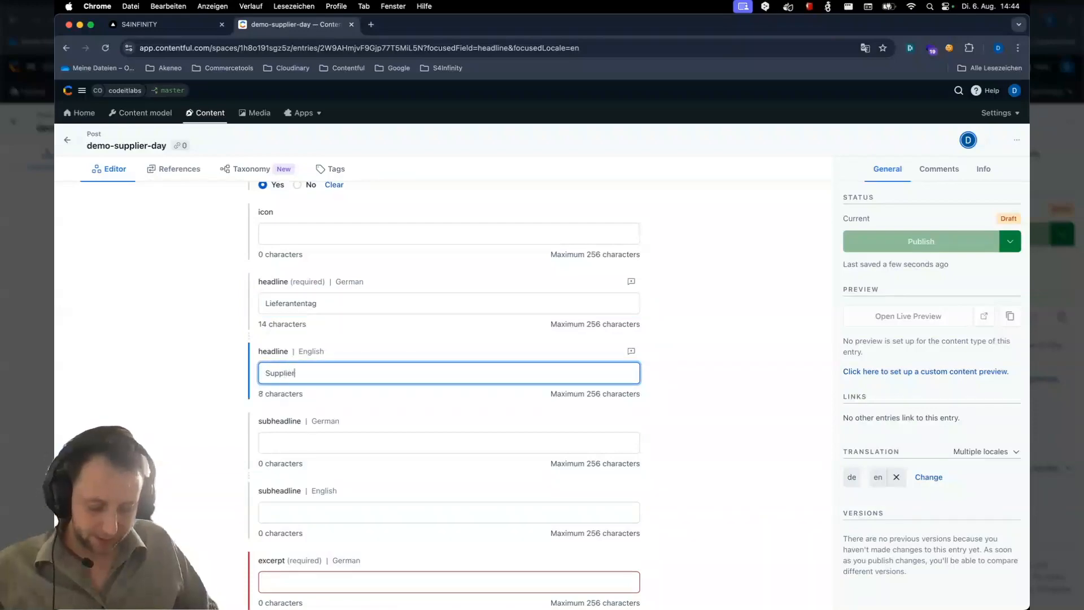
type(" day")
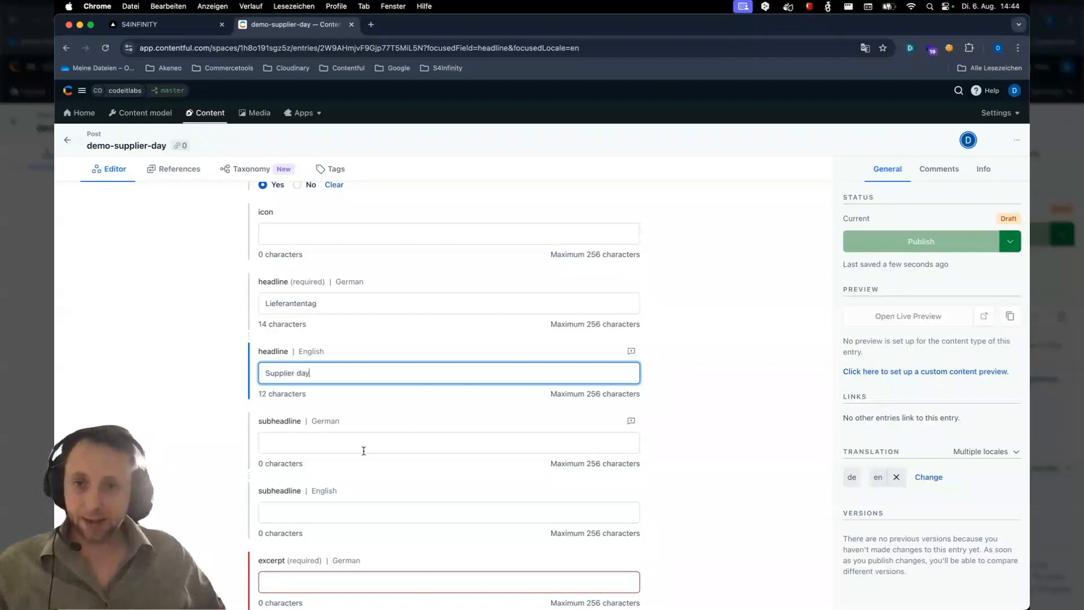
Set the German excerpt to 'Informationen über unseren Supplier Day' and the English excerpt to 'Information regarding our supplier day'
scroll(364, 451, "down", 3)
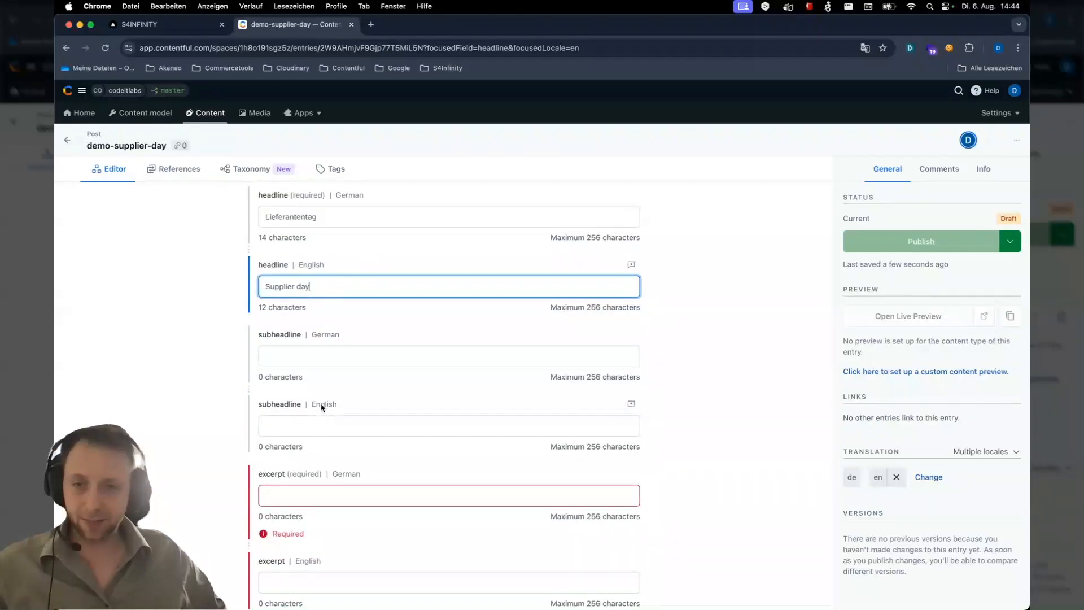
scroll(322, 407, "down", 4)
left_click(308, 370)
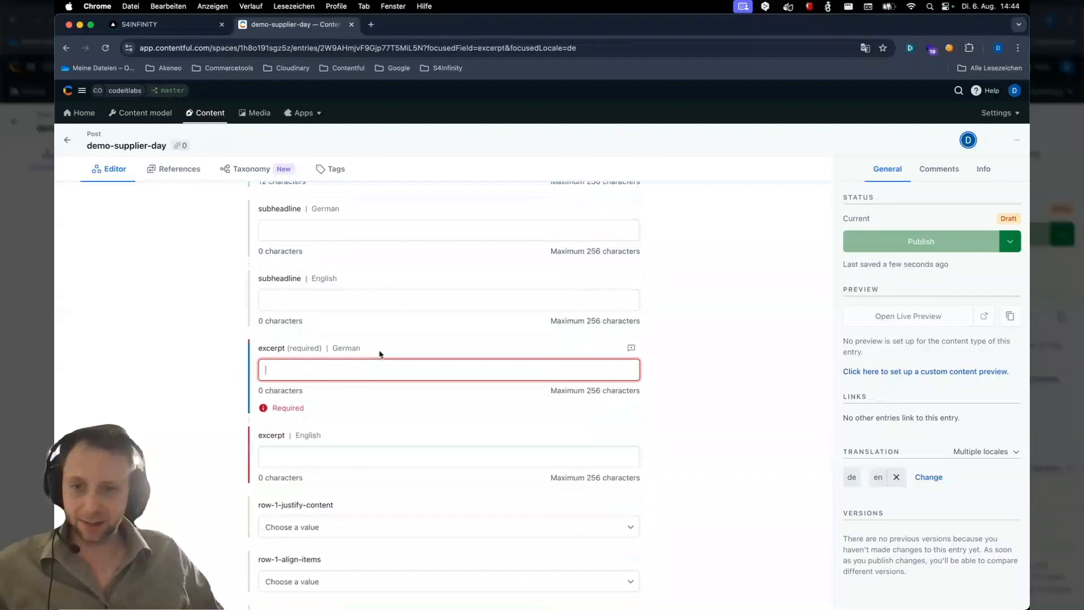
type("Informa")
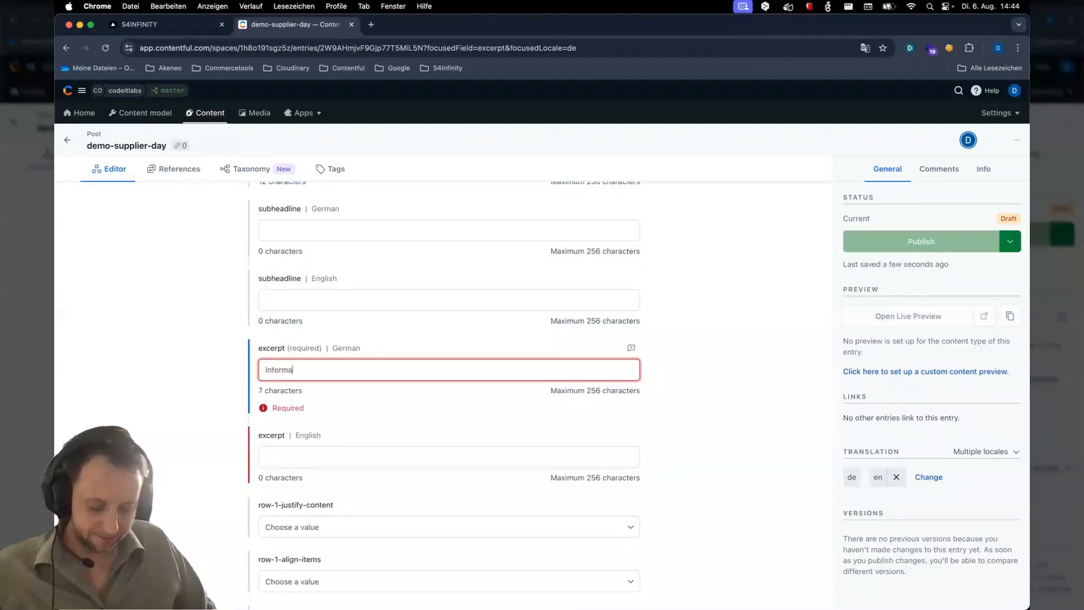
type("tionen")
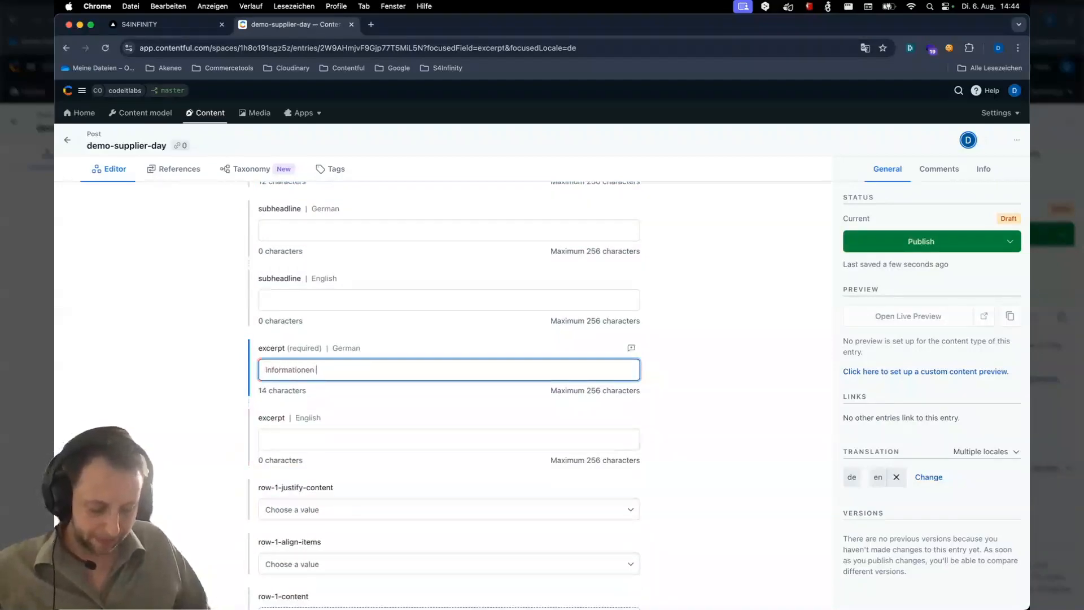
type("über uns")
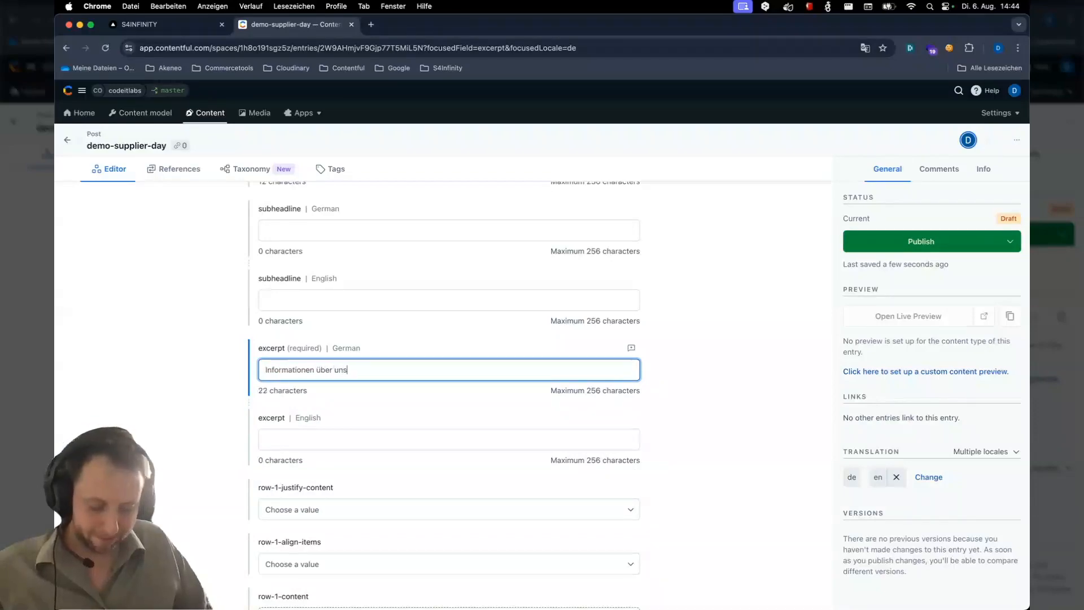
type("eren Supplier T")
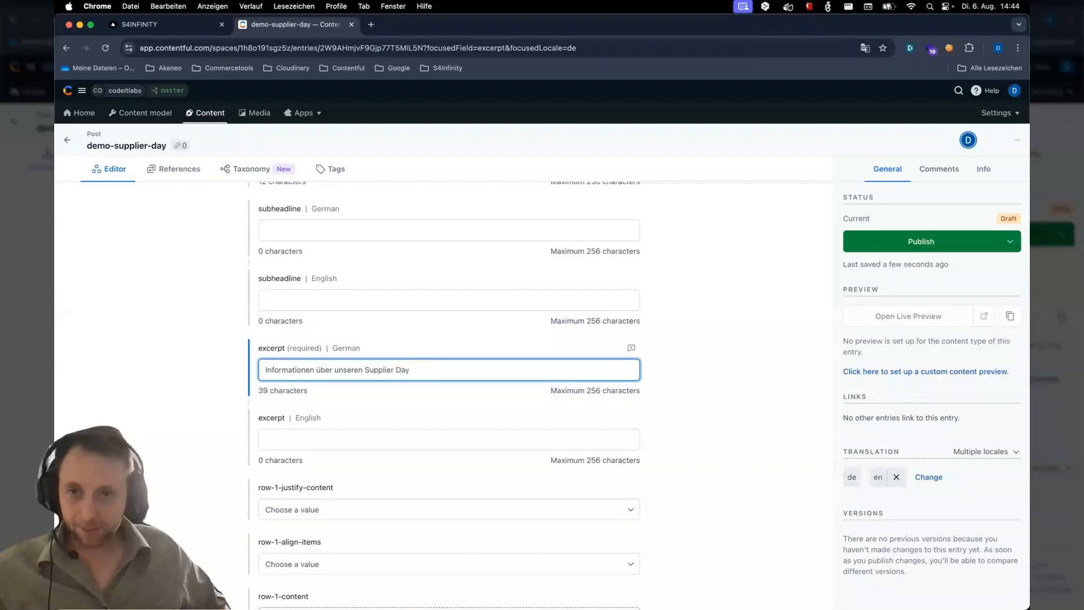
left_click(328, 439)
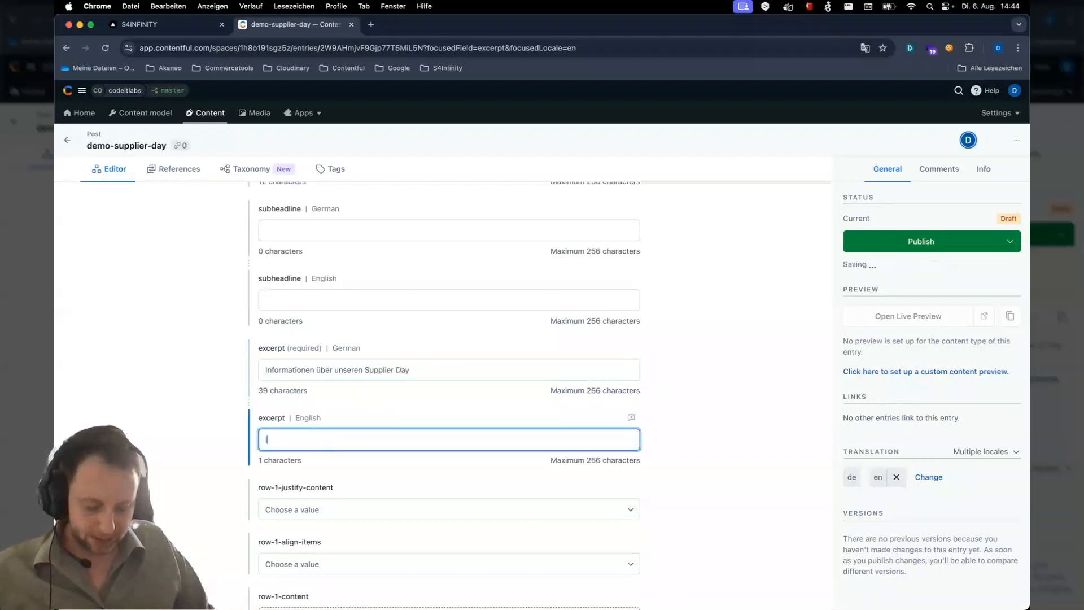
type("Information reg")
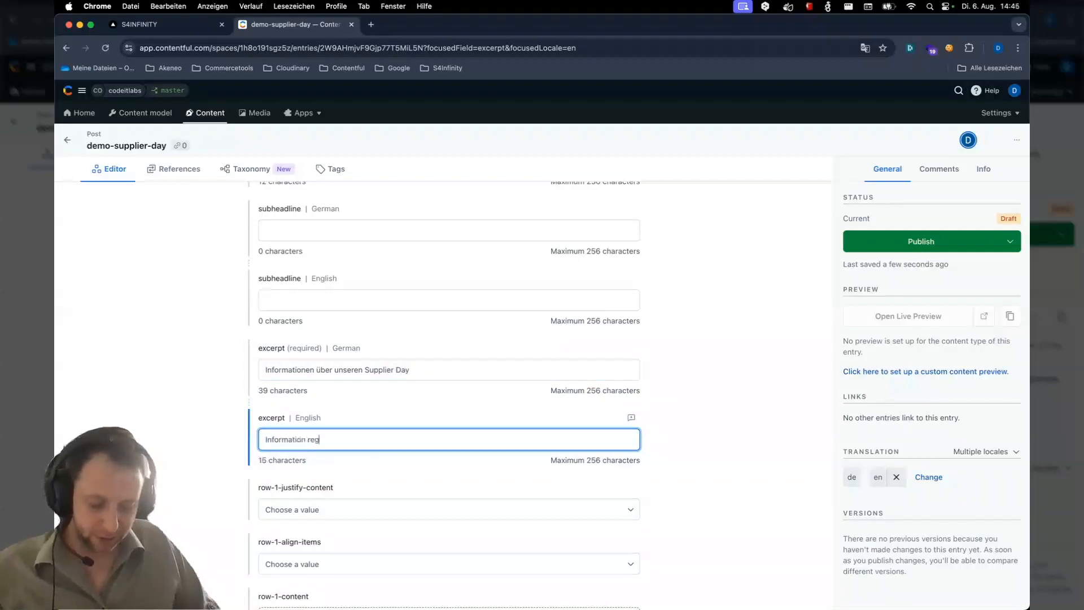
type("arding ou")
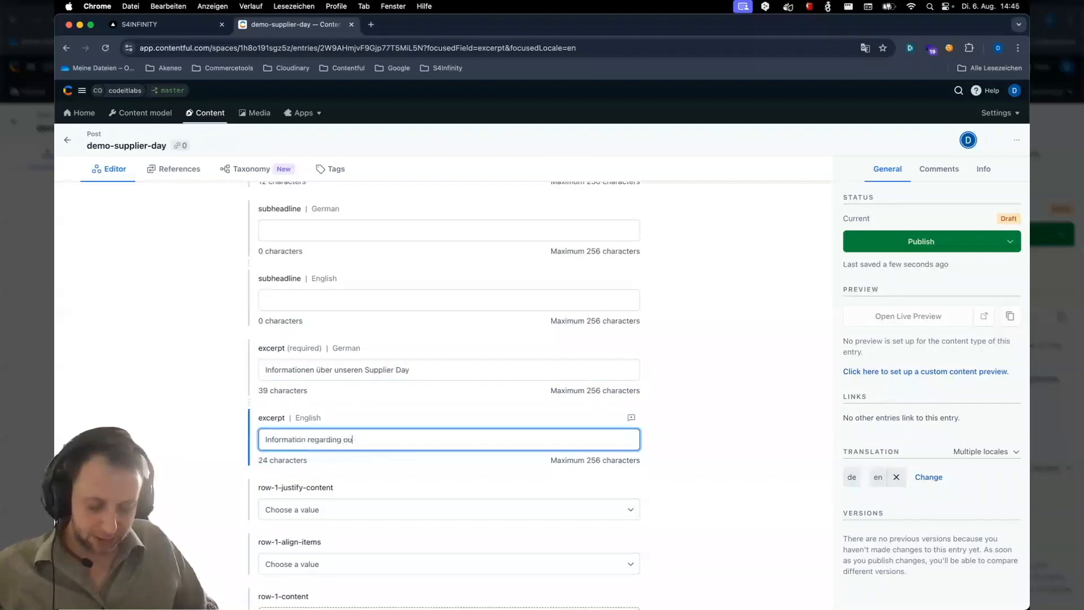
type("r supplier day")
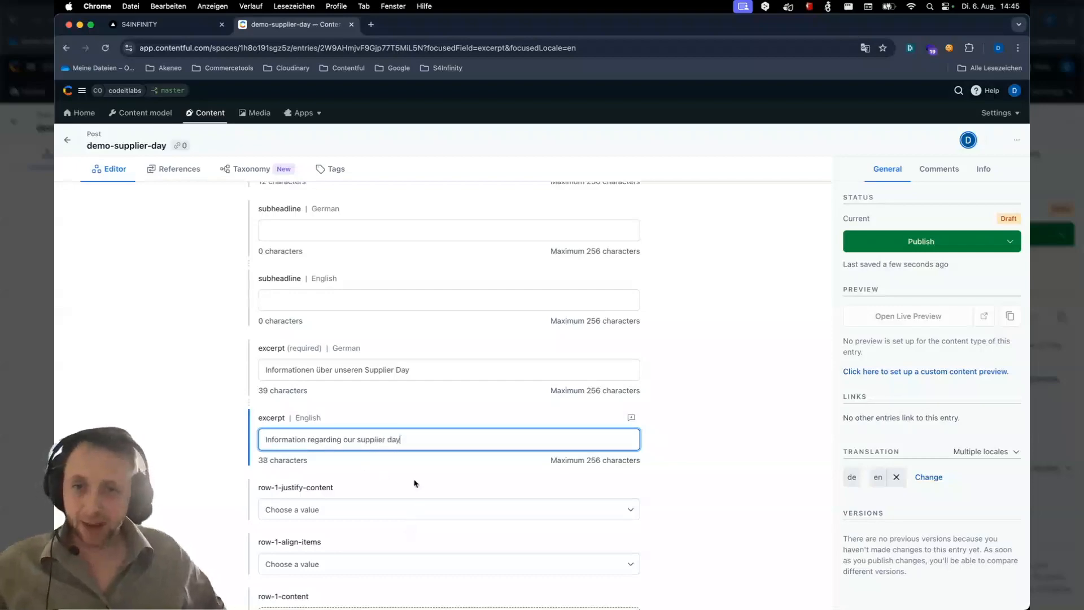
Add a new MarkdownComponent to row-1-content and set its id to demo-supplier-day-text
scroll(414, 483, "down", 3)
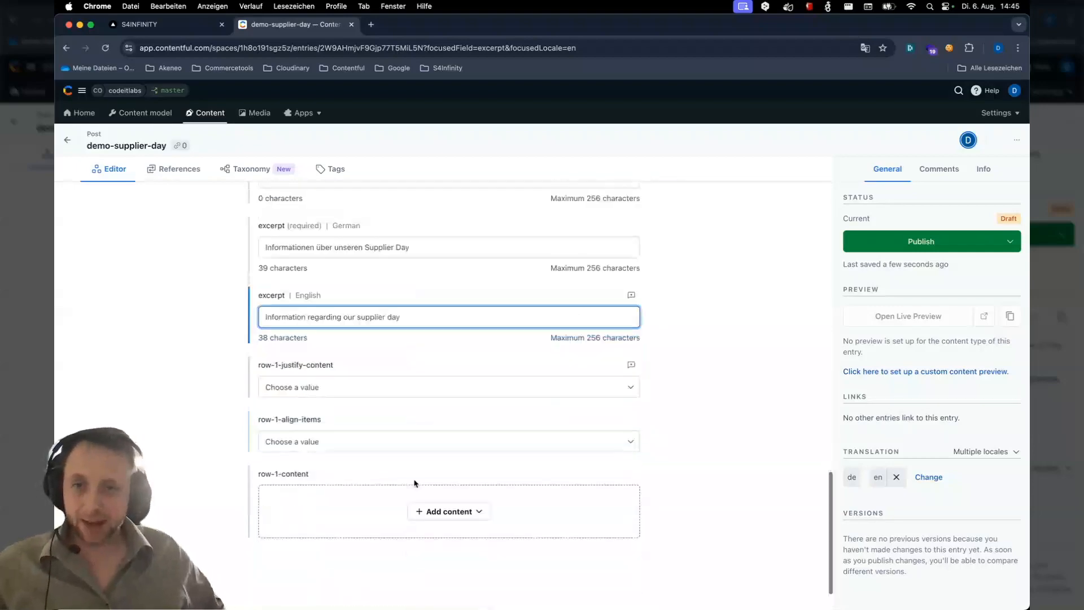
left_click(438, 467)
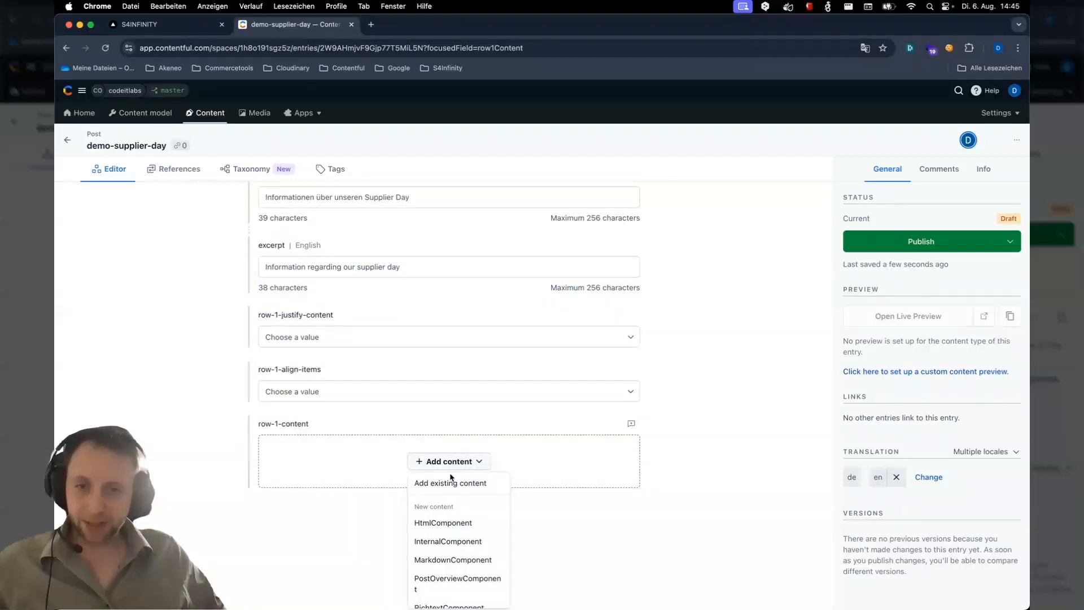
left_click(447, 560)
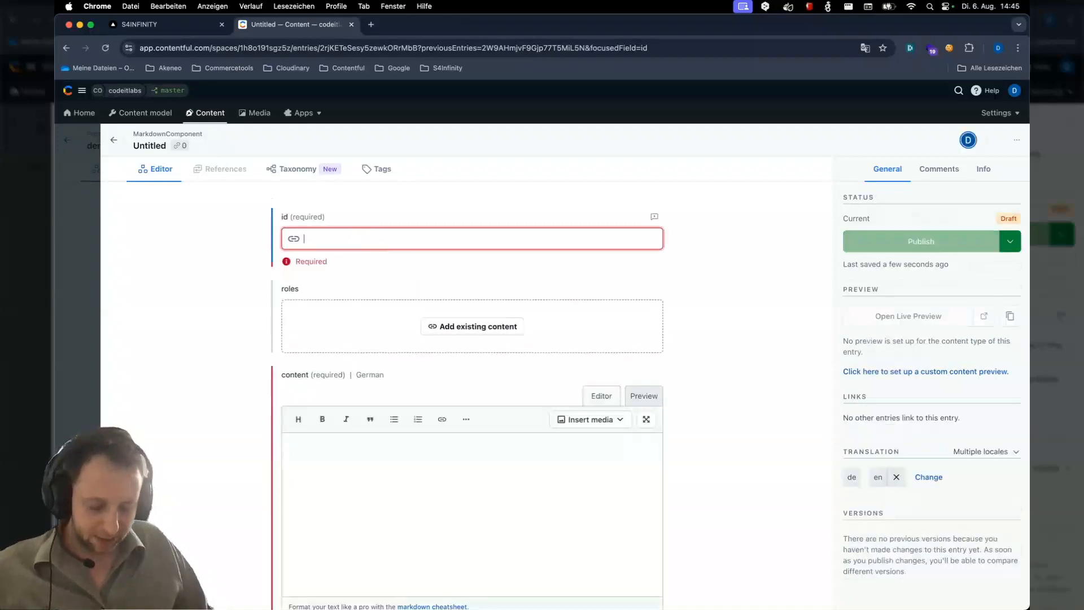
type("demo-supplier-day-text")
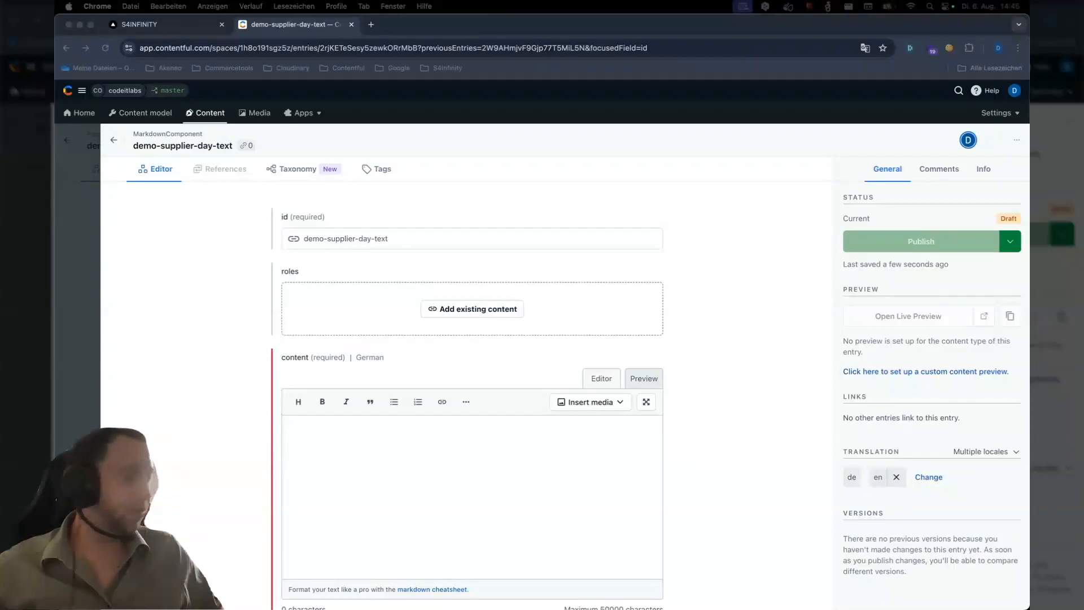
Paste the prepared German and English 'Let's talk' supplier-day texts into the component's content fields
left_click(501, 479)
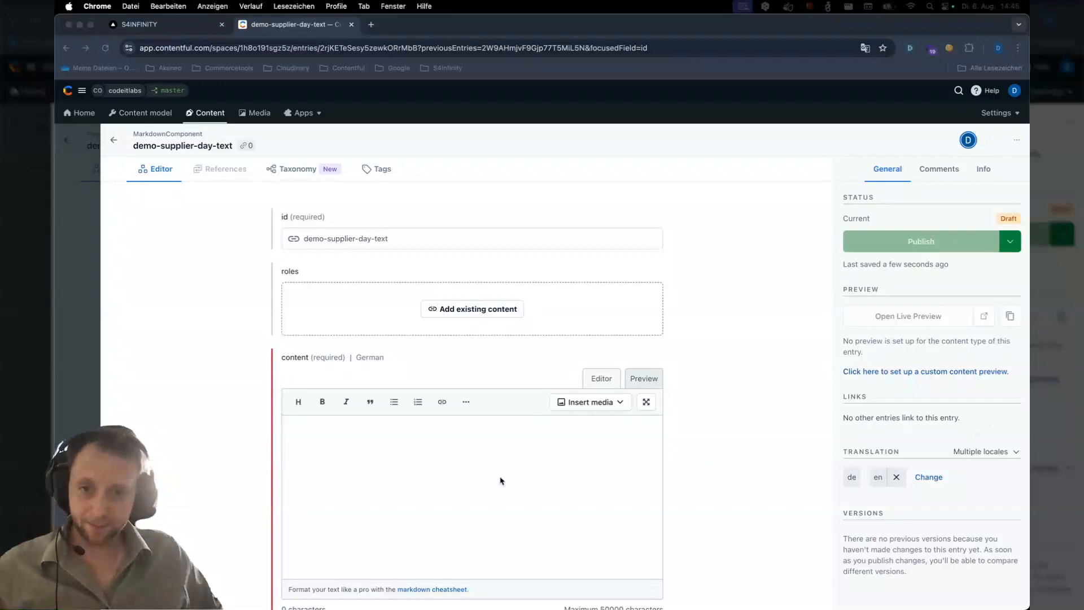
left_click(452, 471)
type("# Let’s talk: unsere Lieferantentage Im Rahmen unser regelmäßig stattfindenden Lieferantentage informieren wir Sie über den aktuellen Stand sowie kommende Ausschreibungen im Bereich Infrastruktur, Produktion und Logistik. Aber nicht nur das: Interessante Gastbeiträge zu neuen Technologien/Innovationen und offene Diskussionsrunden bereichern regelmäßig diese Informationsveranstaltungen. Wir freuen uns auf Ihre Teilnahme.")
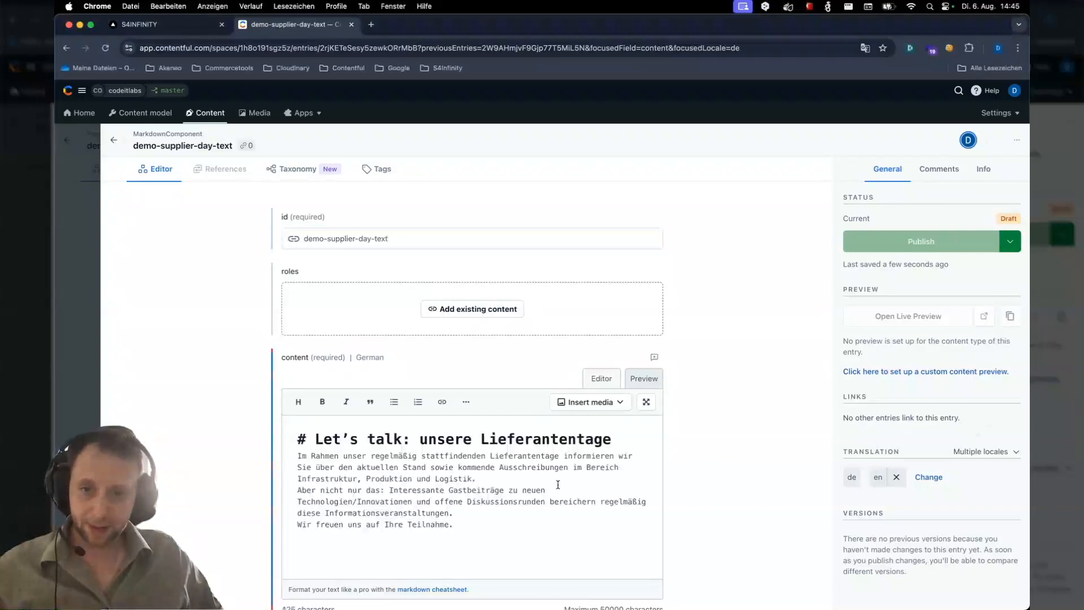
scroll(558, 484, "down", 3)
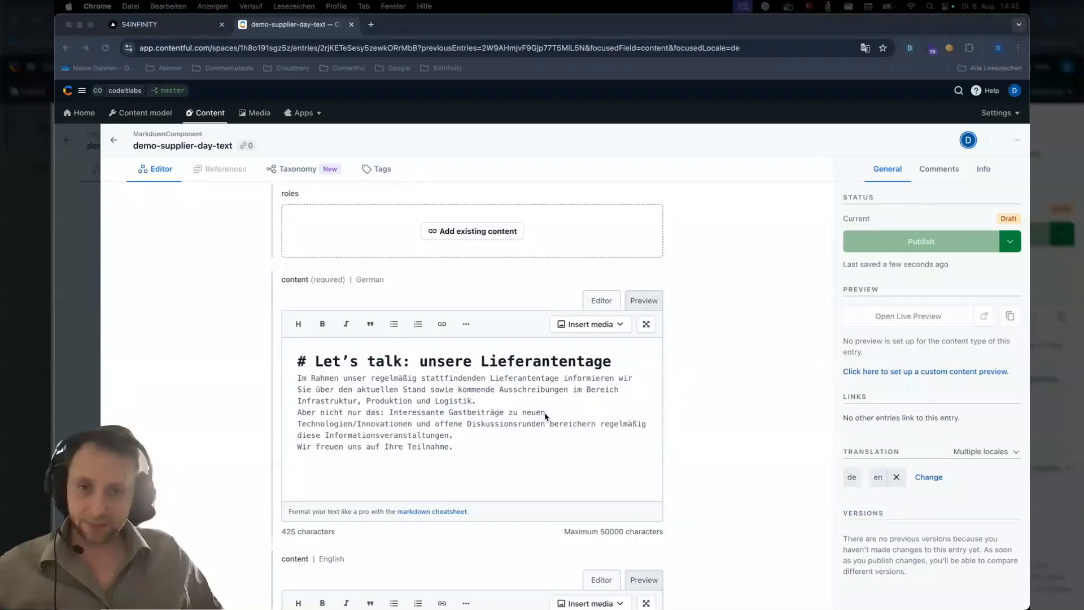
scroll(545, 416, "down", 5)
left_click(462, 448)
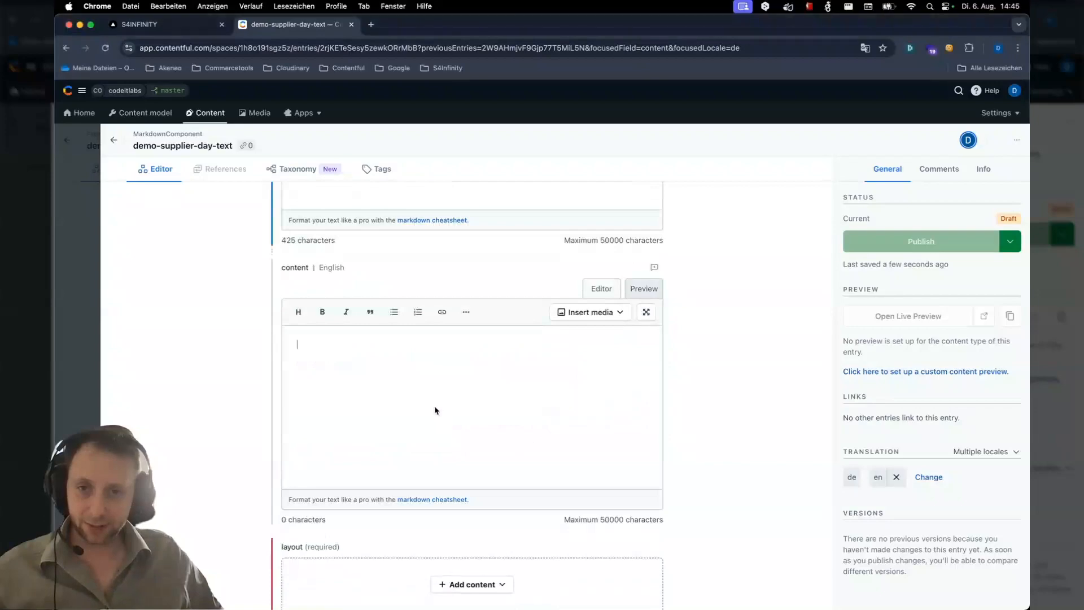
type("# Let's talk: our supplier days At our regular Supplier Days, we inform you about the current status and upcoming tenders in the areas of infrastructure, production and logistics. But that's not all: interesting guest contributions on new technologies/innovations and open discussion rounds regularly enrich these information events. We look forward to your participation.")
Link the existing 12-6-6-g0-mb1 ComponentLayout as the Markdown component's layout
scroll(482, 506, "down", 3)
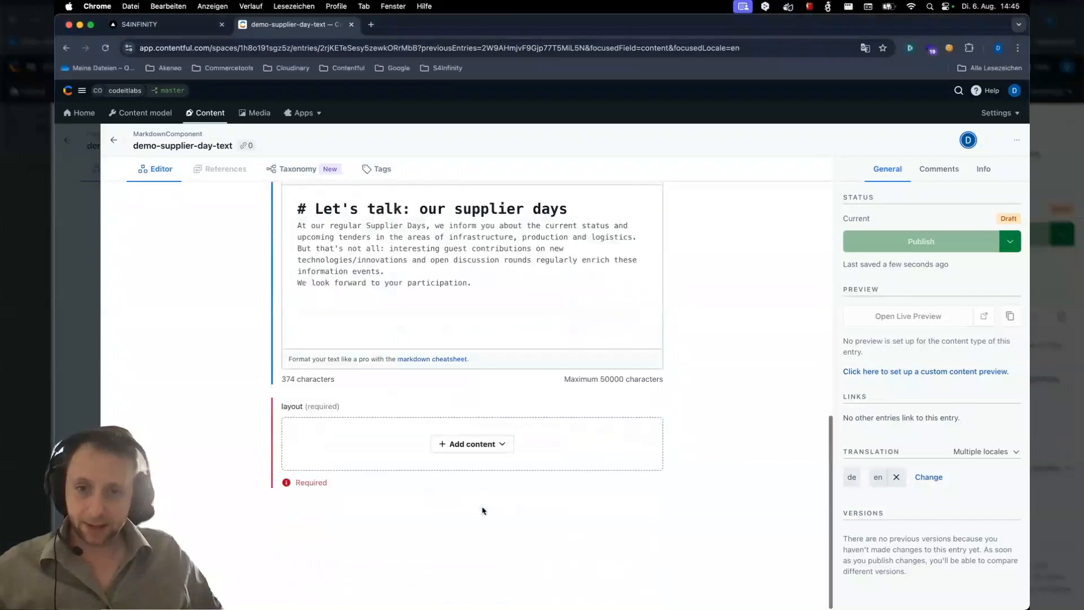
left_click(500, 450)
left_click(485, 467)
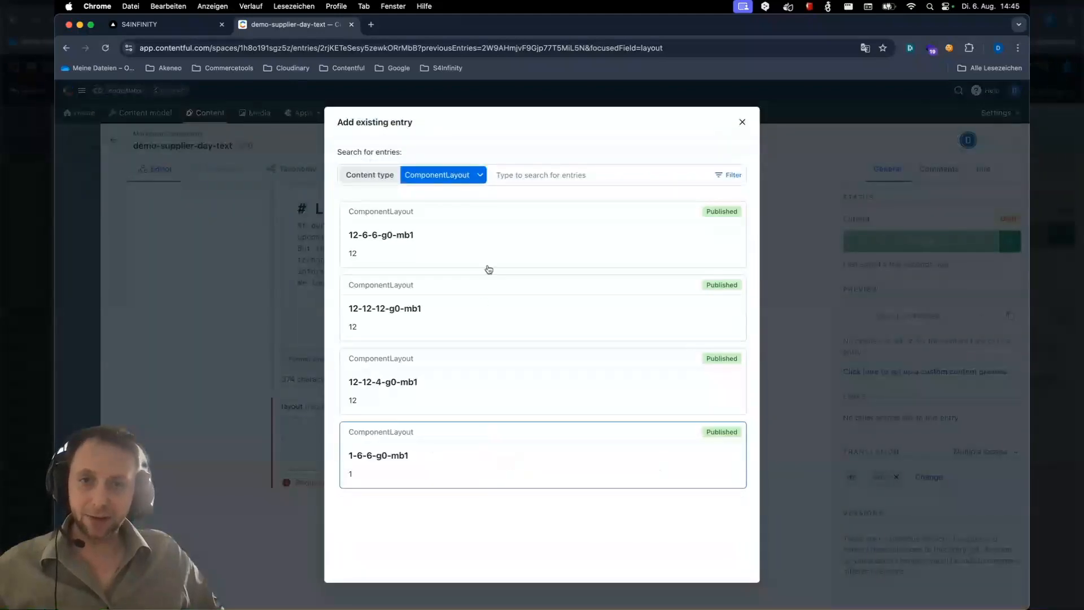
left_click(450, 235)
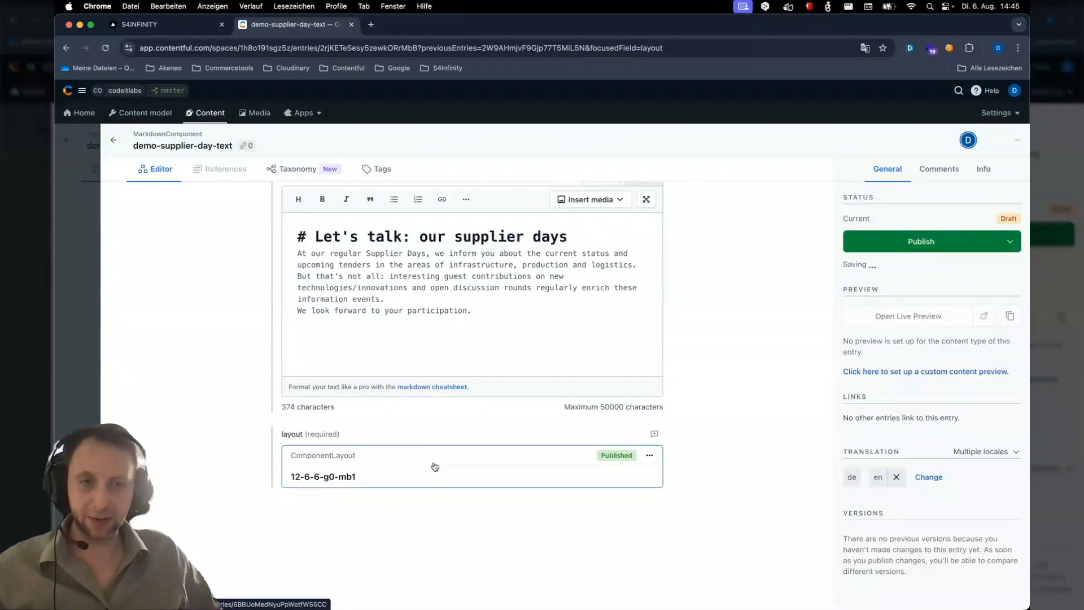
Publish the Markdown component and return to the post
left_click(920, 244)
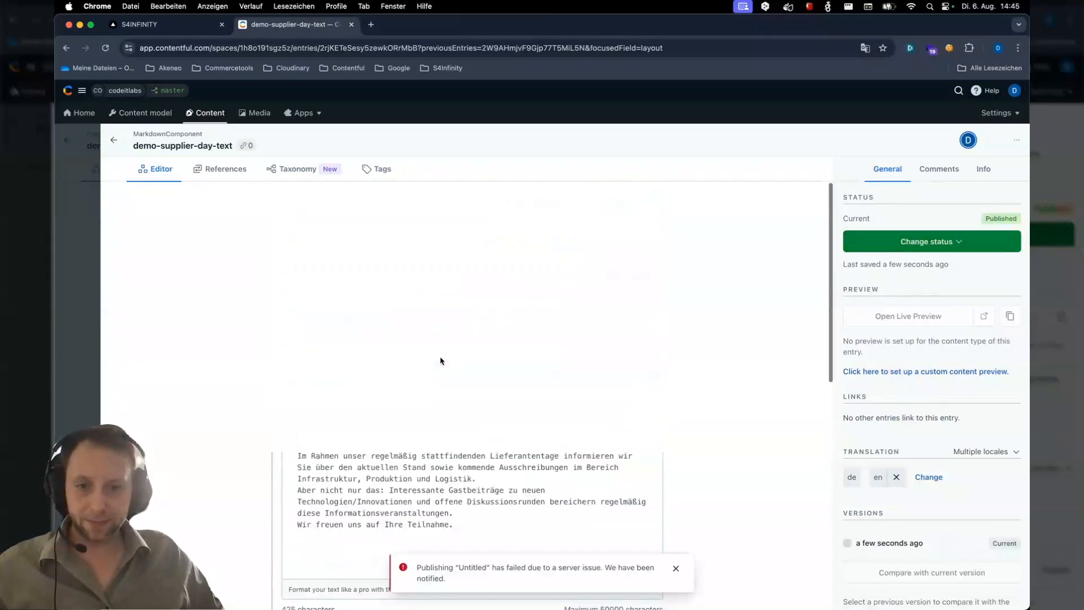
left_click(885, 242)
left_click(113, 140)
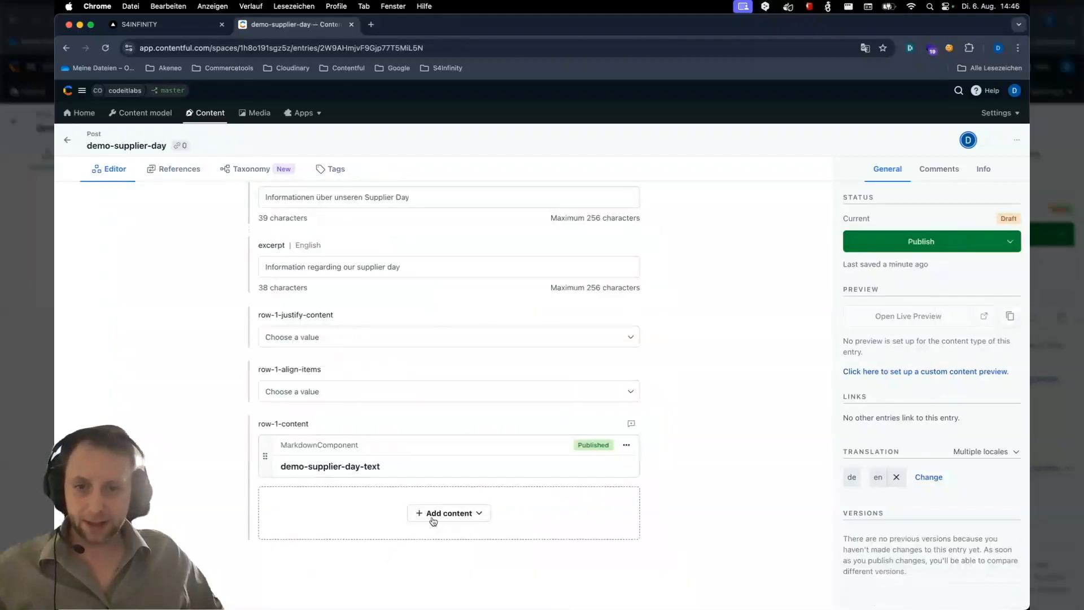
Add a new MarkdownComponent to row-1-content and set its id to demo-supplier-day-image
left_click(433, 518)
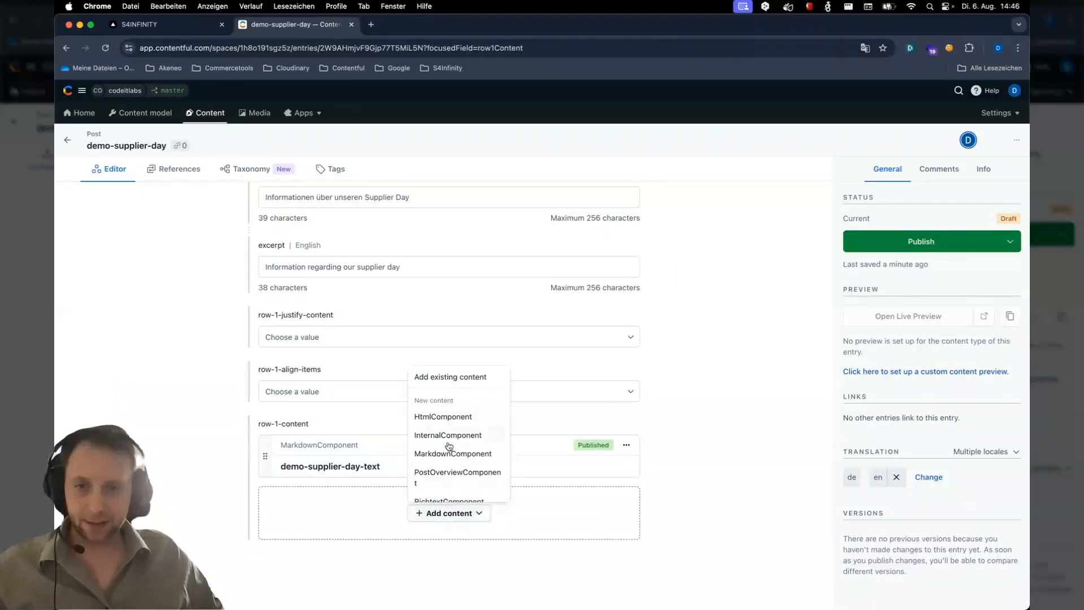
left_click(448, 454)
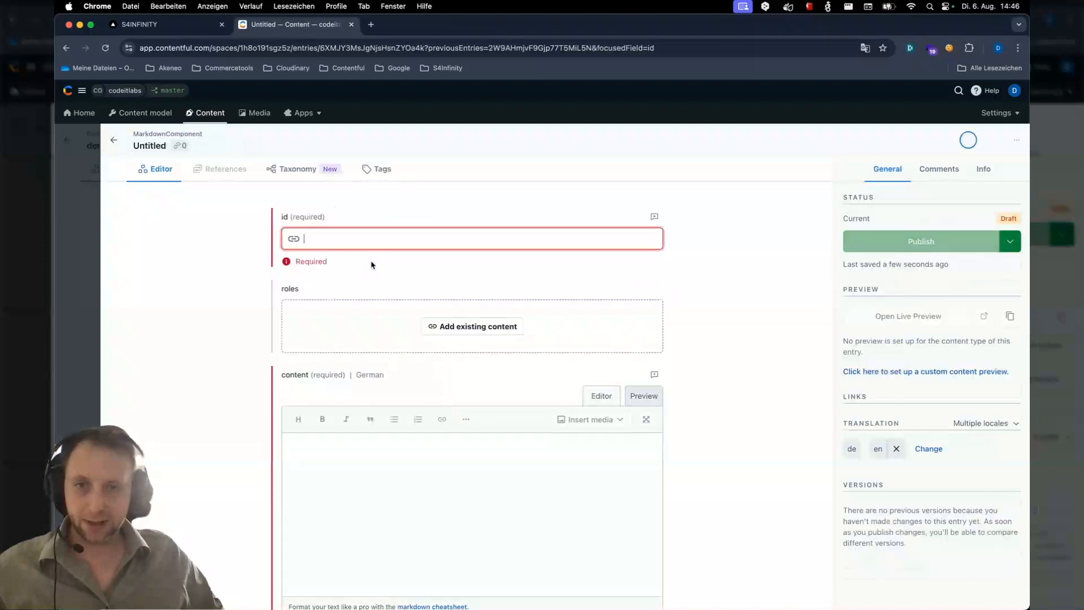
type("de")
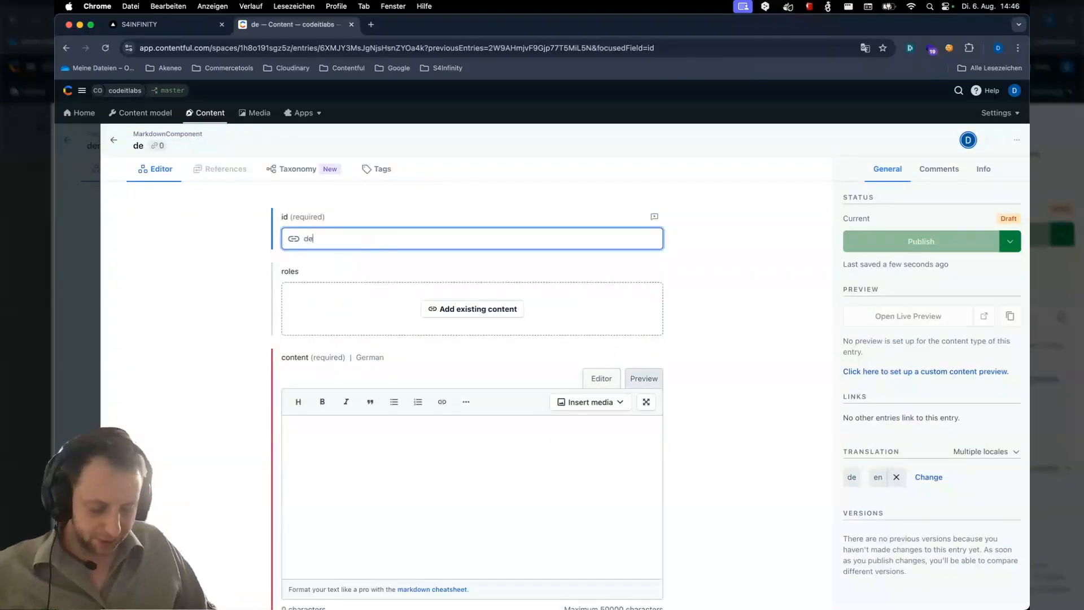
type("mo-su")
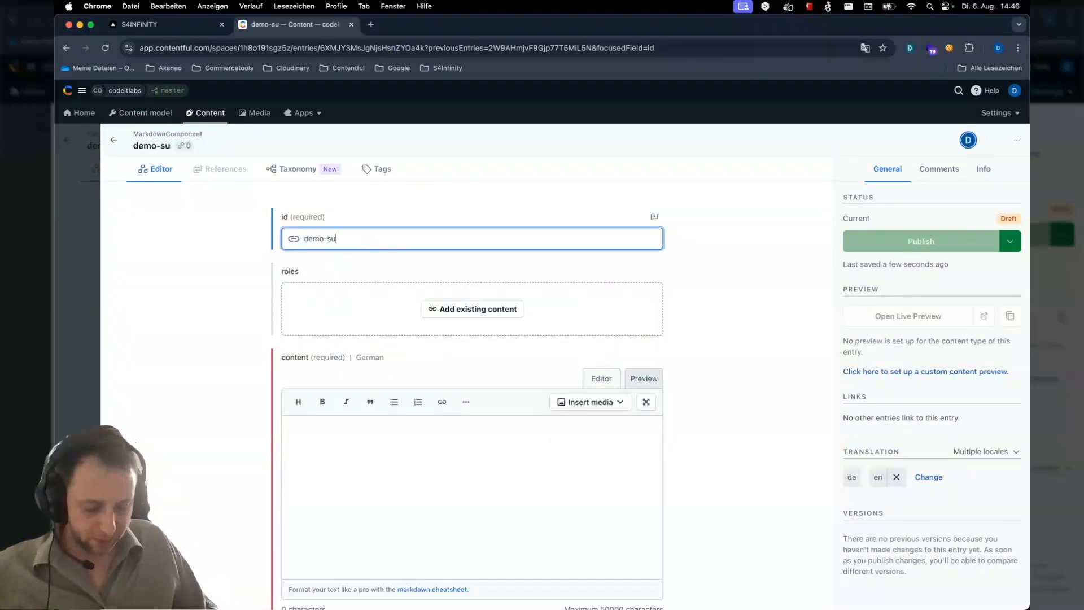
type("pplier-day-image")
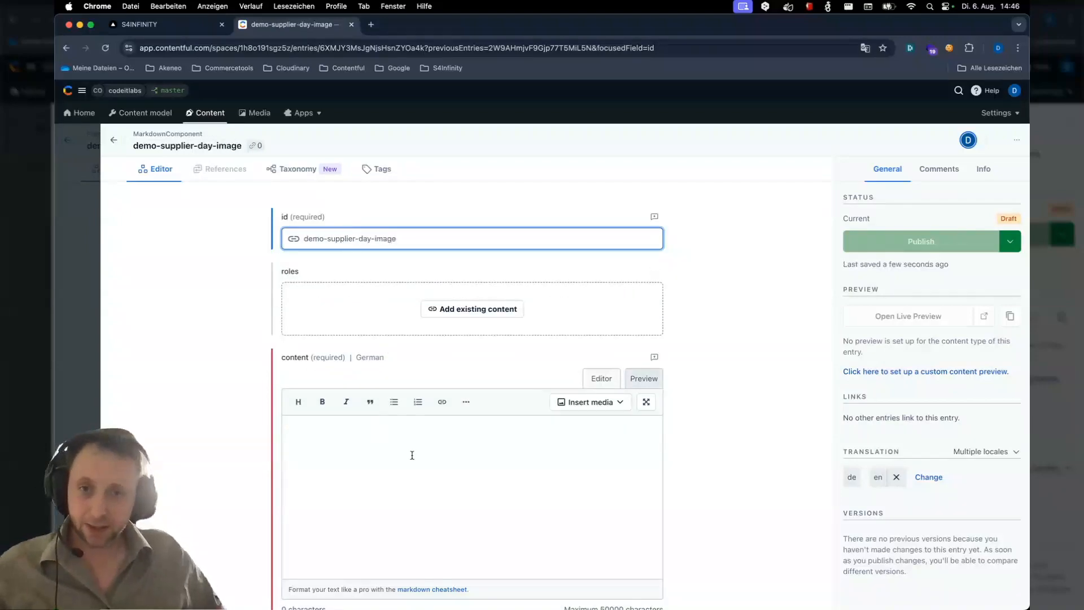
Insert the existing supplier_day.jpeg asset as media into the German content field
left_click(586, 406)
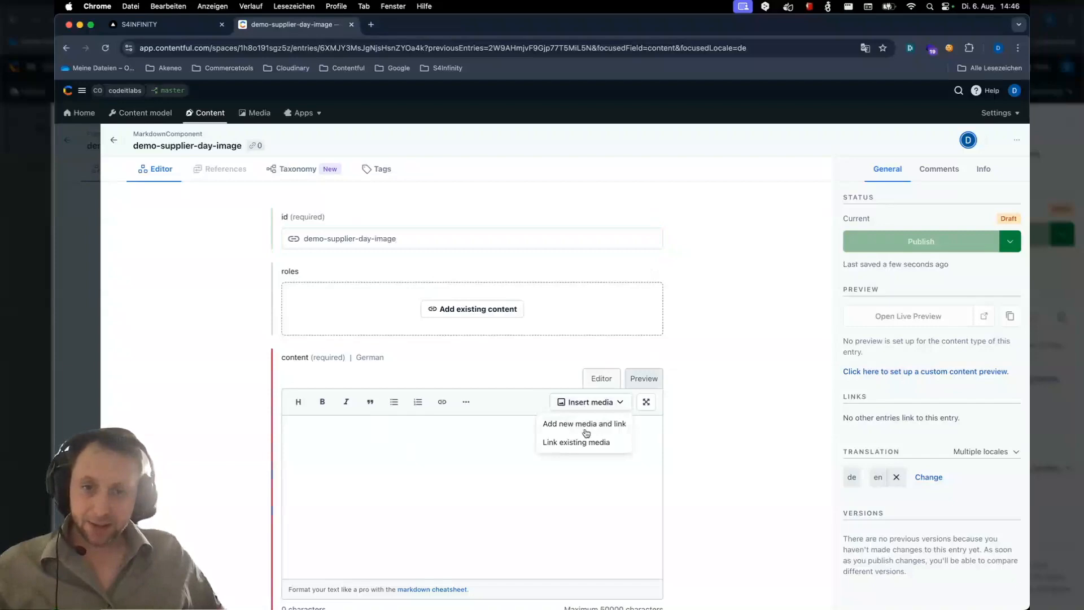
left_click(586, 443)
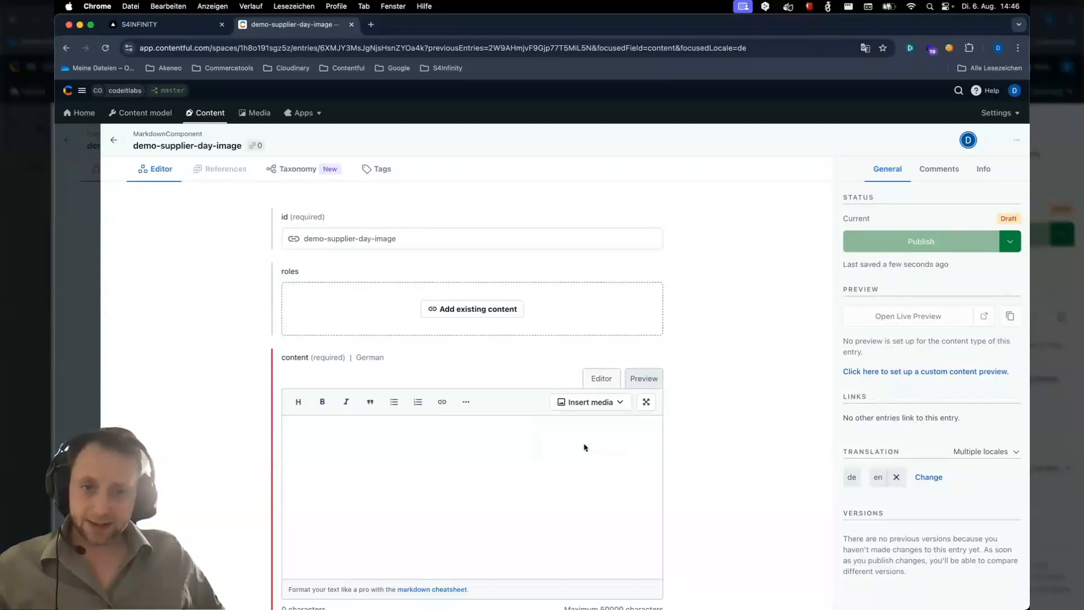
left_click(378, 259)
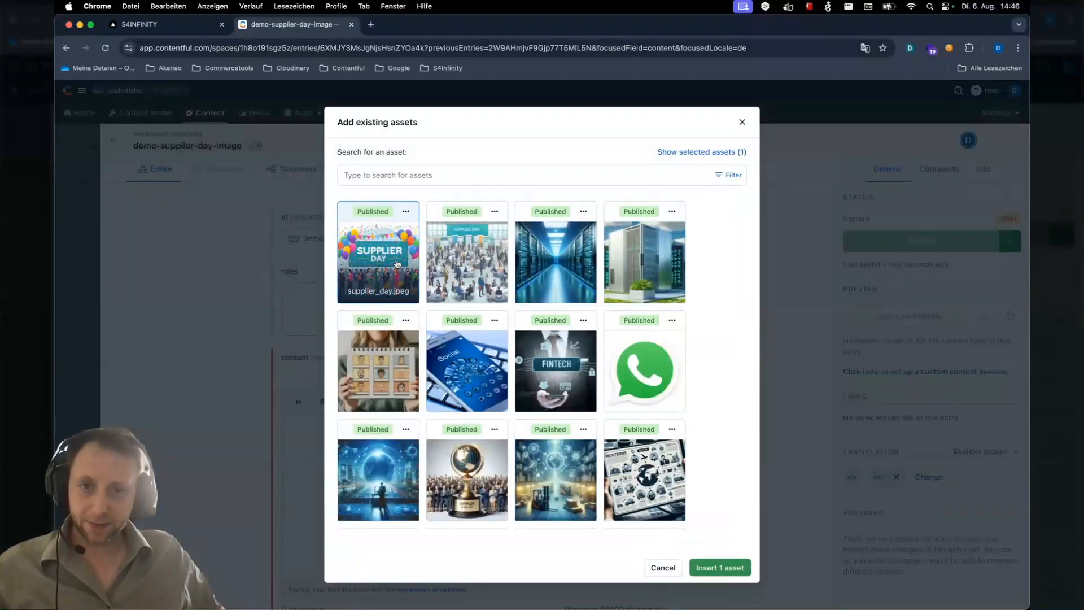
left_click(731, 569)
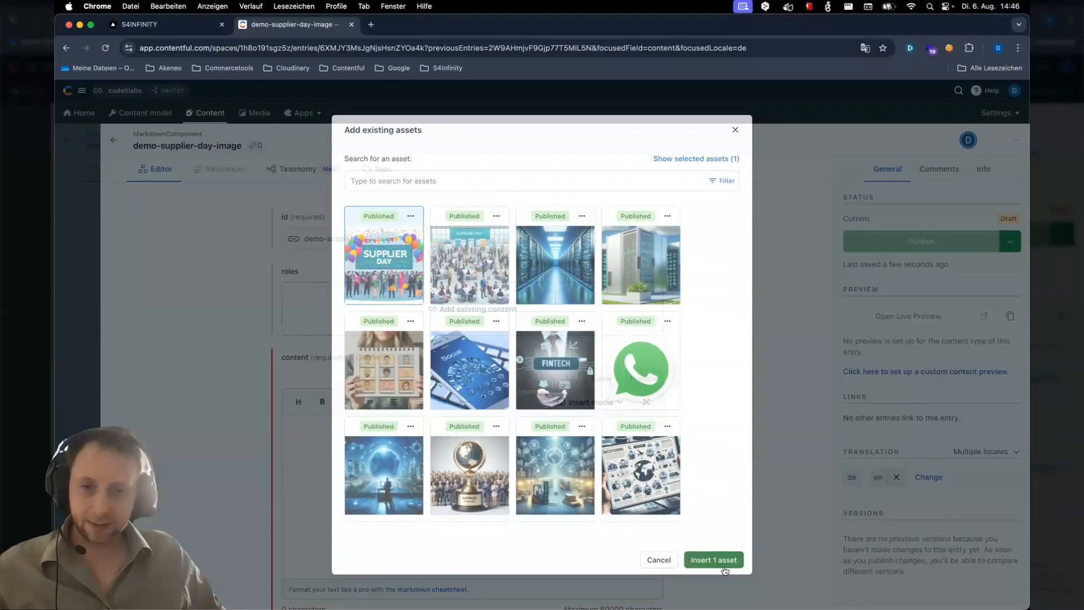
Insert the existing supplier_day.jpeg asset as media into the English content field
scroll(545, 506, "down", 5)
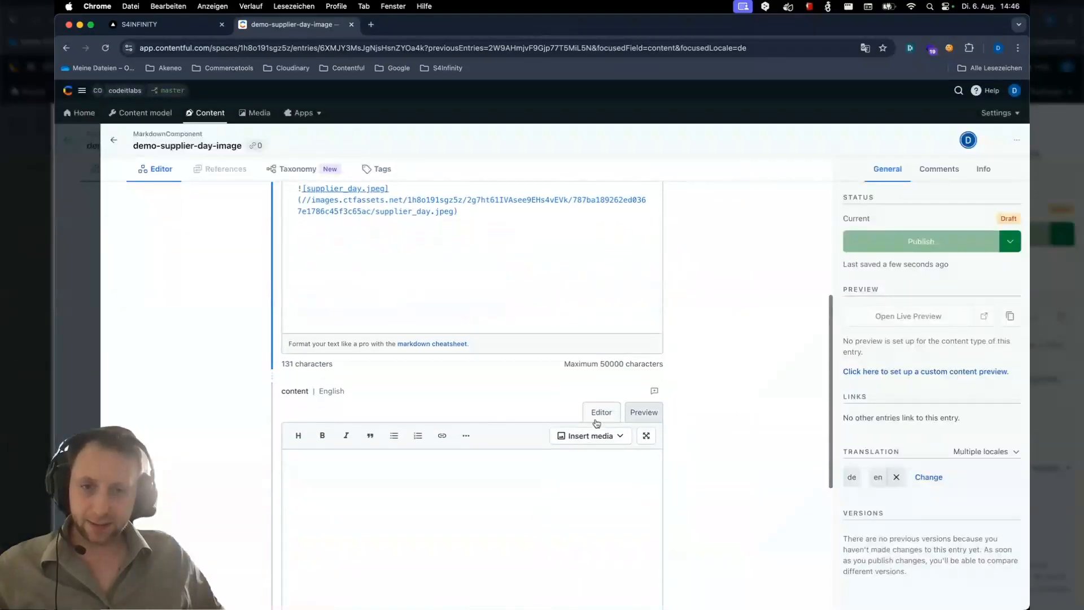
left_click(593, 436)
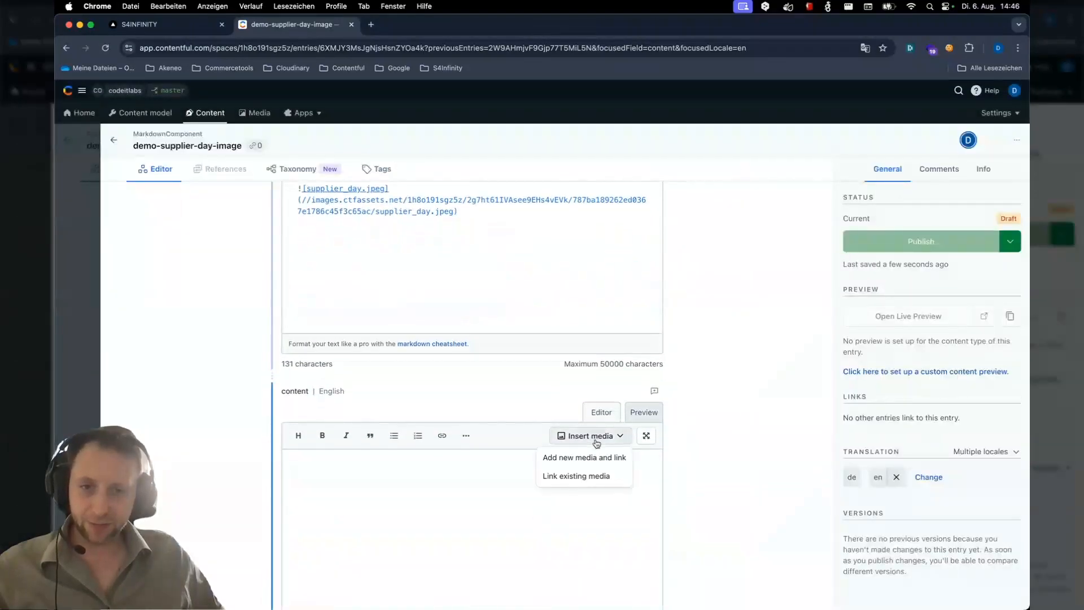
left_click(584, 478)
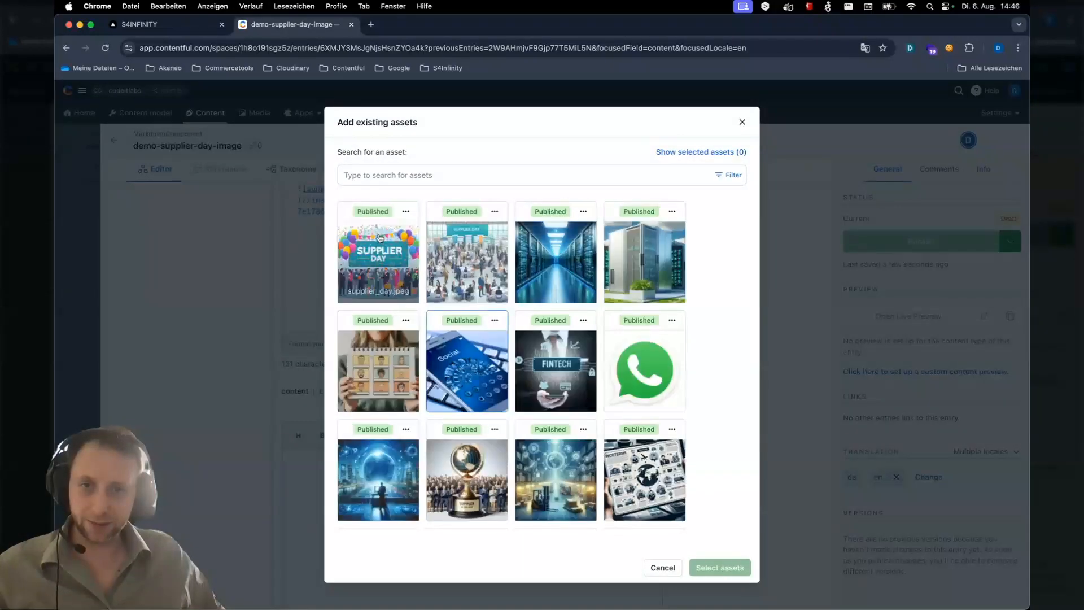
left_click(380, 238)
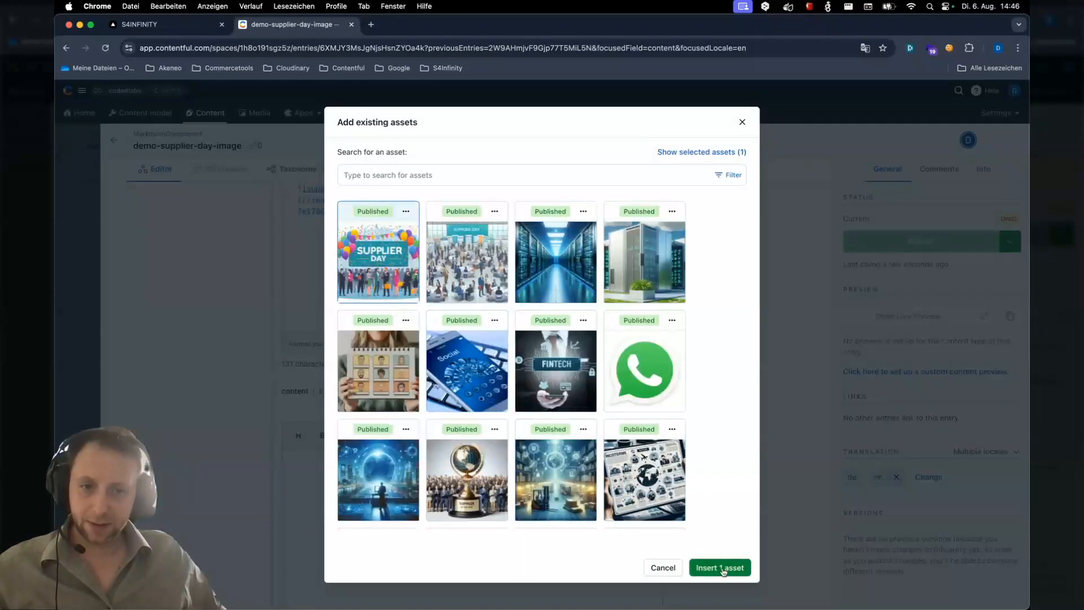
left_click(720, 568)
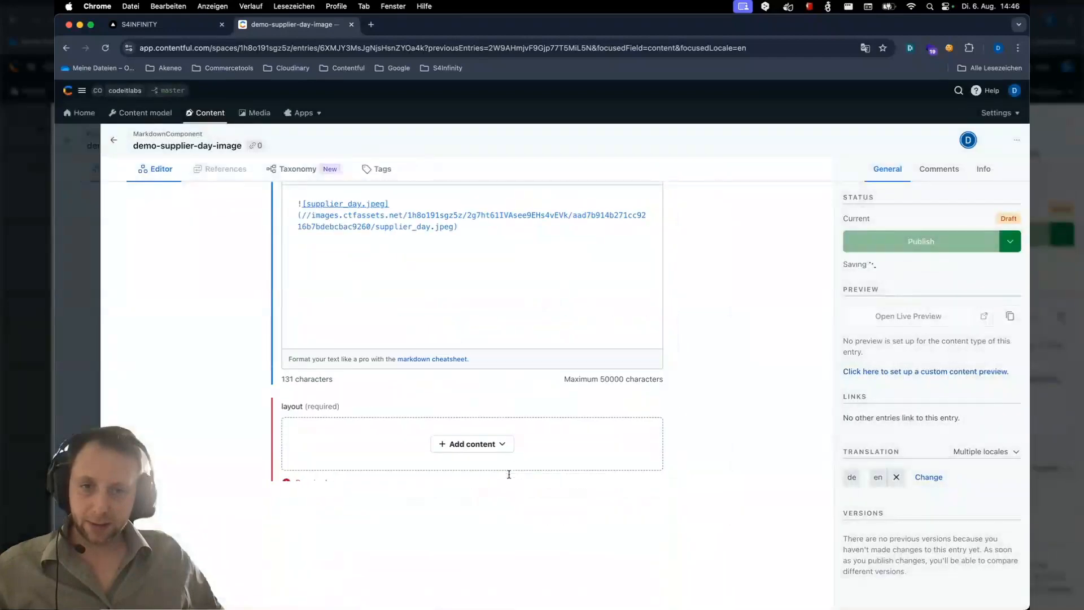
Link the existing 12-6-6-g0-mb1 ComponentLayout as the image component's layout and publish the component
left_click(504, 444)
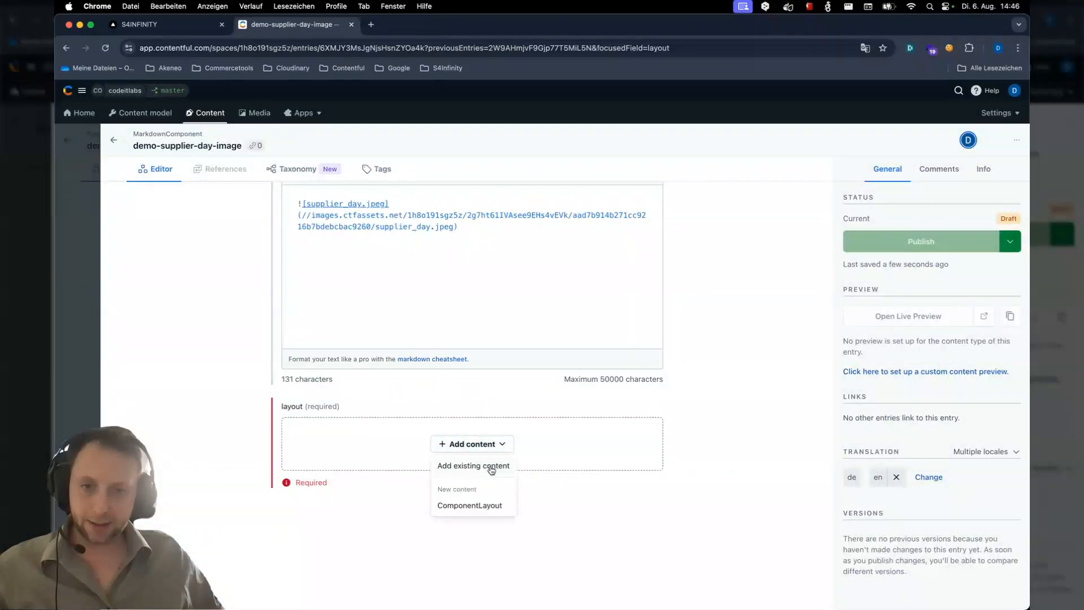
left_click(489, 463)
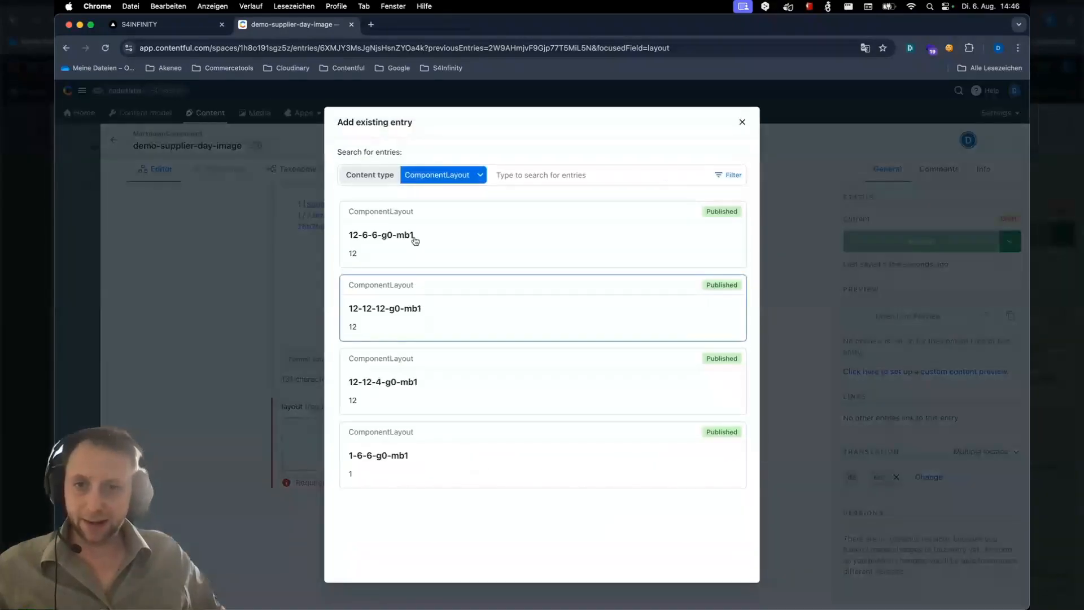
left_click(415, 241)
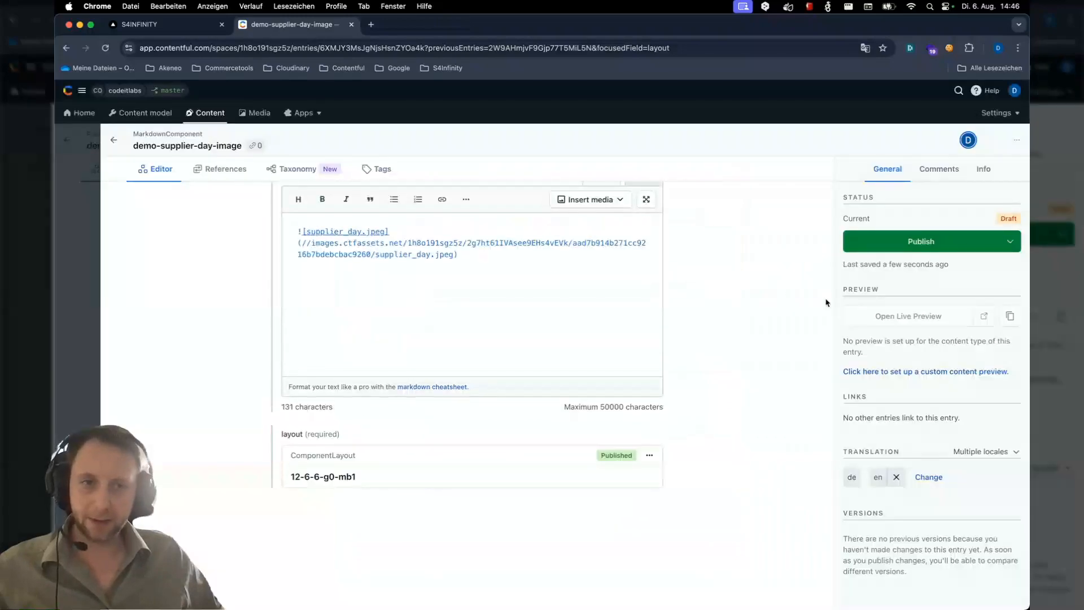
left_click(913, 248)
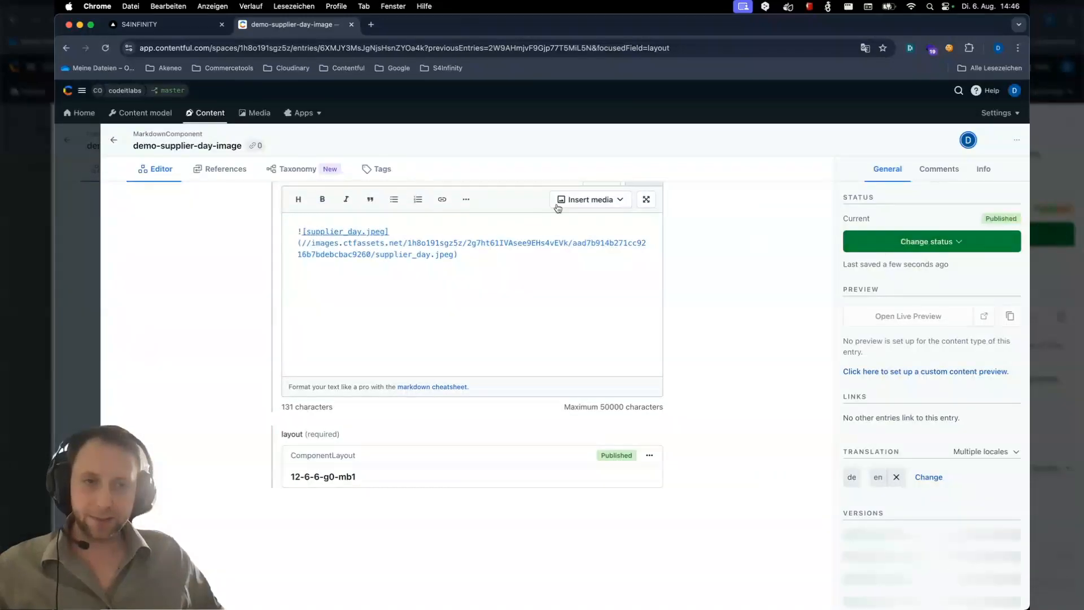
Return to the demo-supplier-day post and review its content rows, post image and tag
left_click(100, 159)
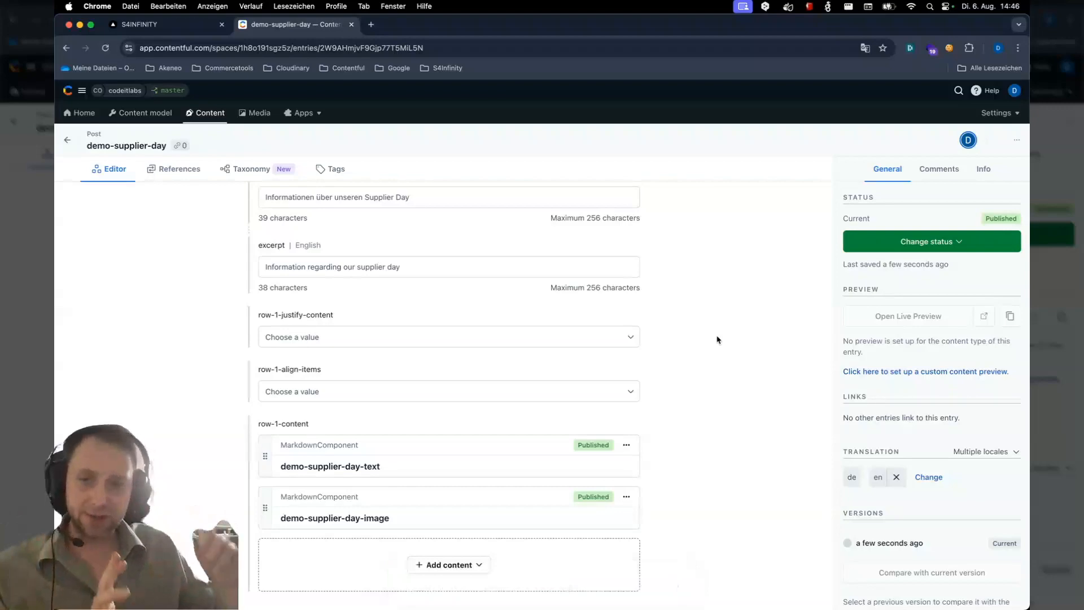
scroll(717, 339, "up", 10)
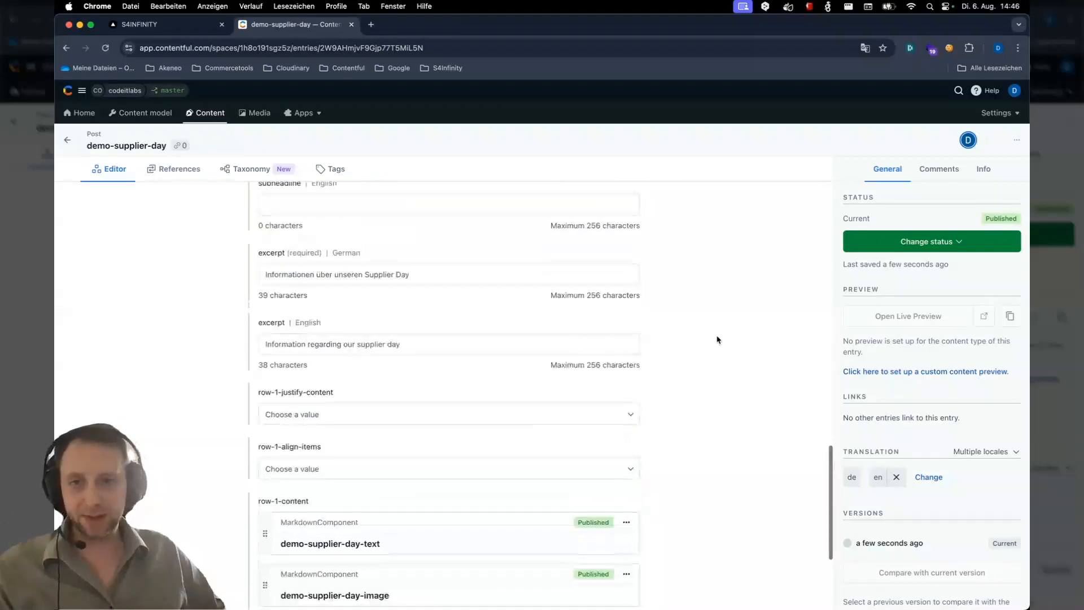
scroll(717, 339, "up", 5)
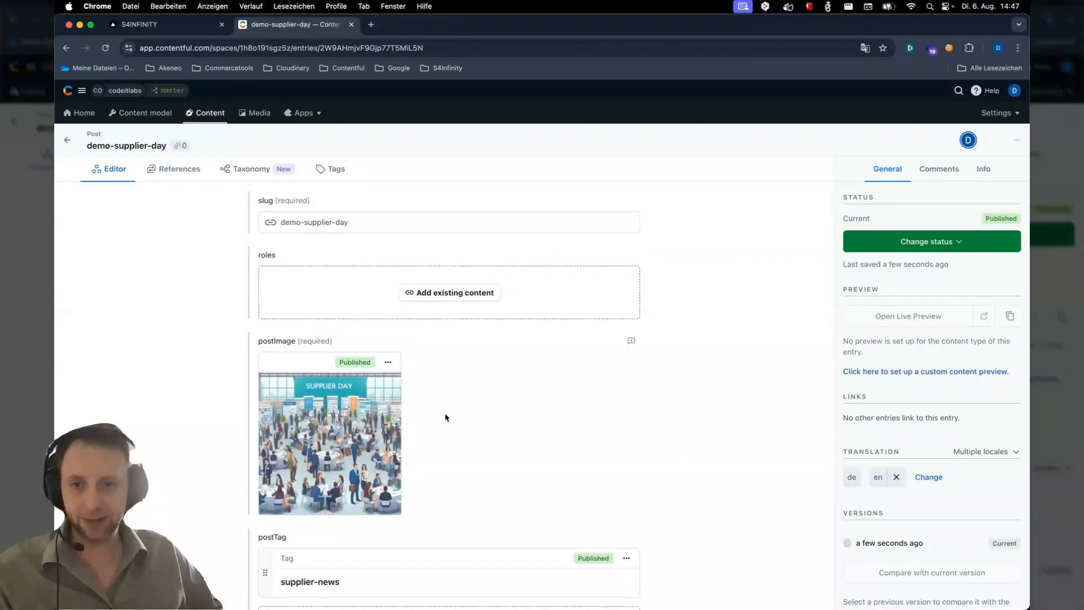
scroll(492, 483, "down", 3)
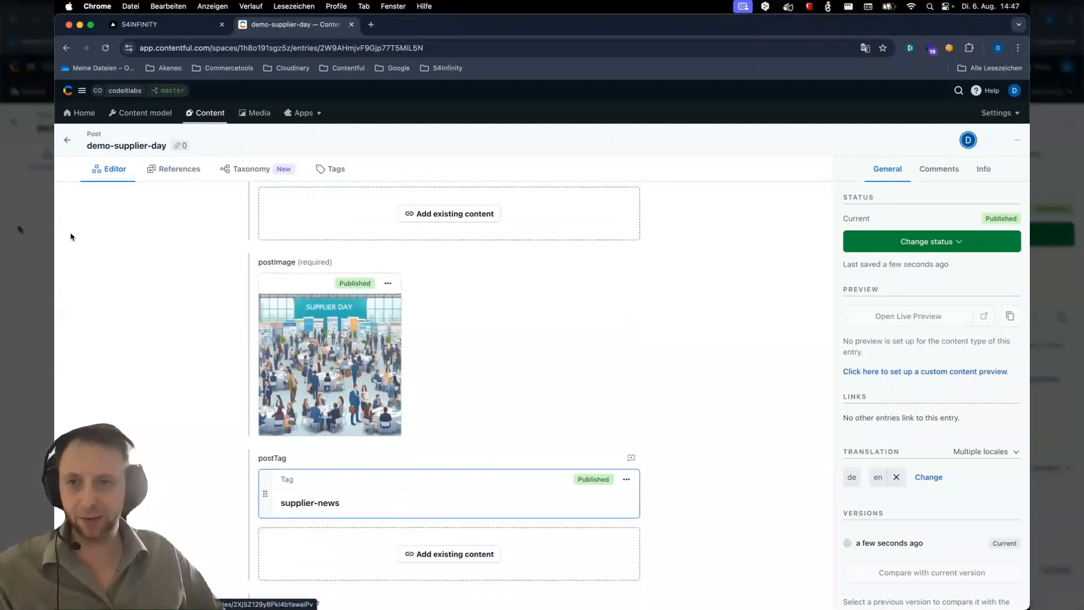
Filter the content list by the PostOverviewComponent type and open supplier-news-overview to inspect its tag filter and layout
left_click(70, 142)
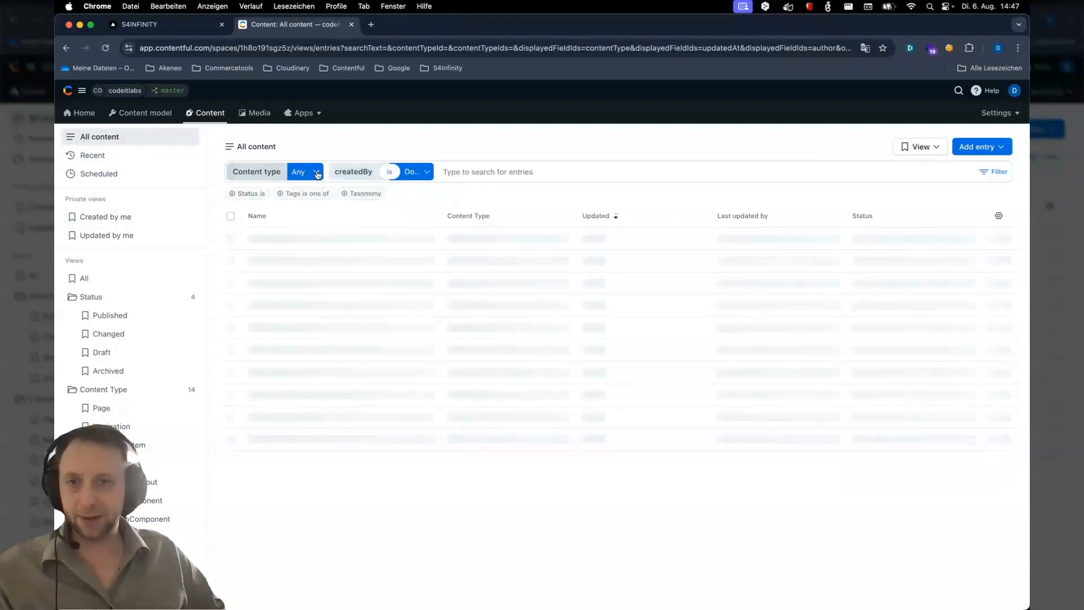
left_click(317, 172)
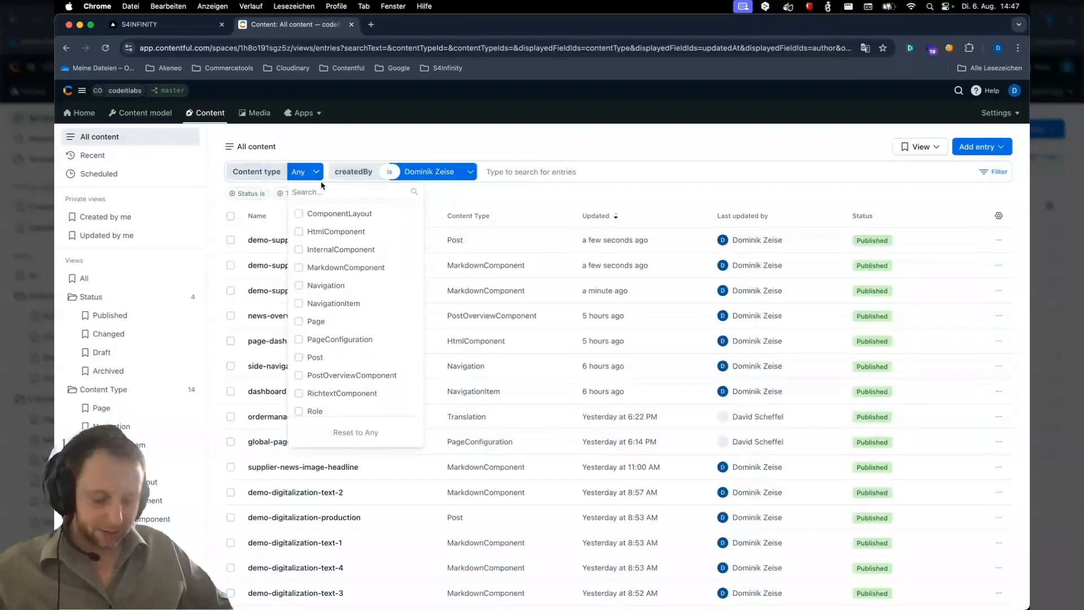
type("postover")
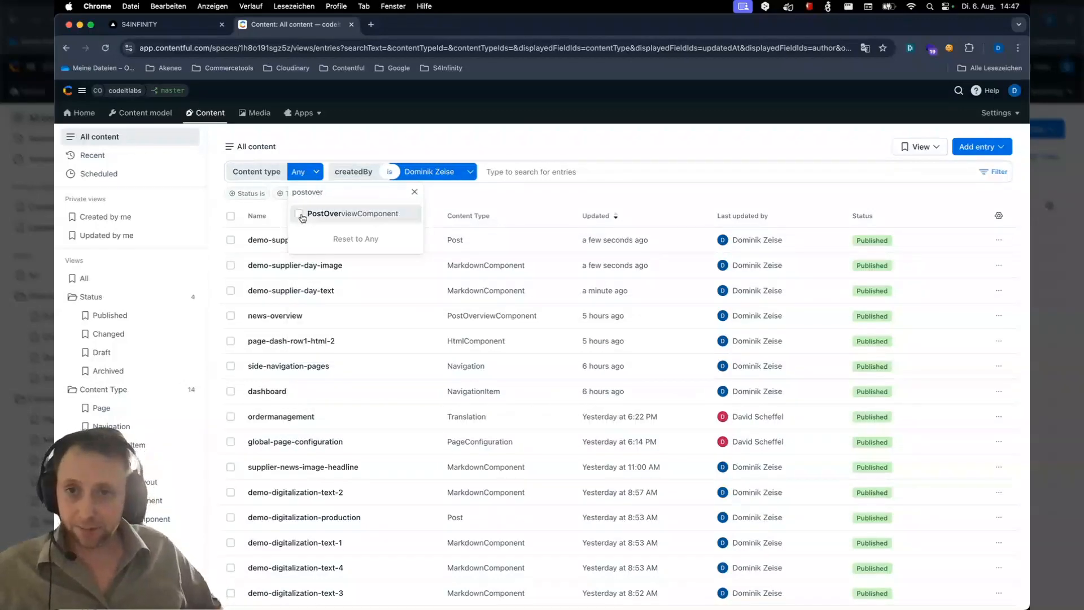
left_click(374, 213)
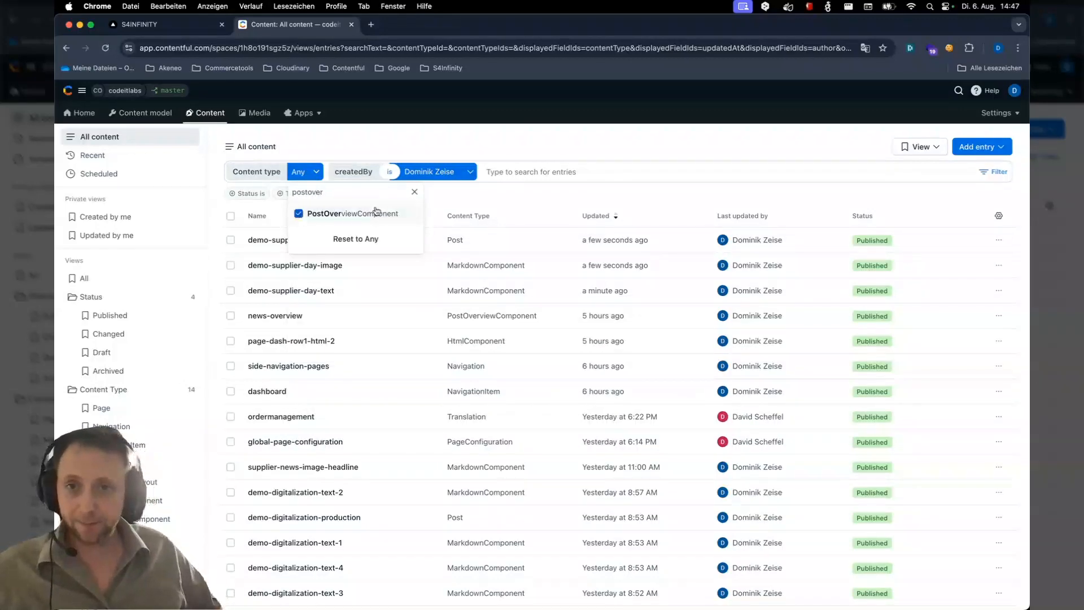
left_click(483, 195)
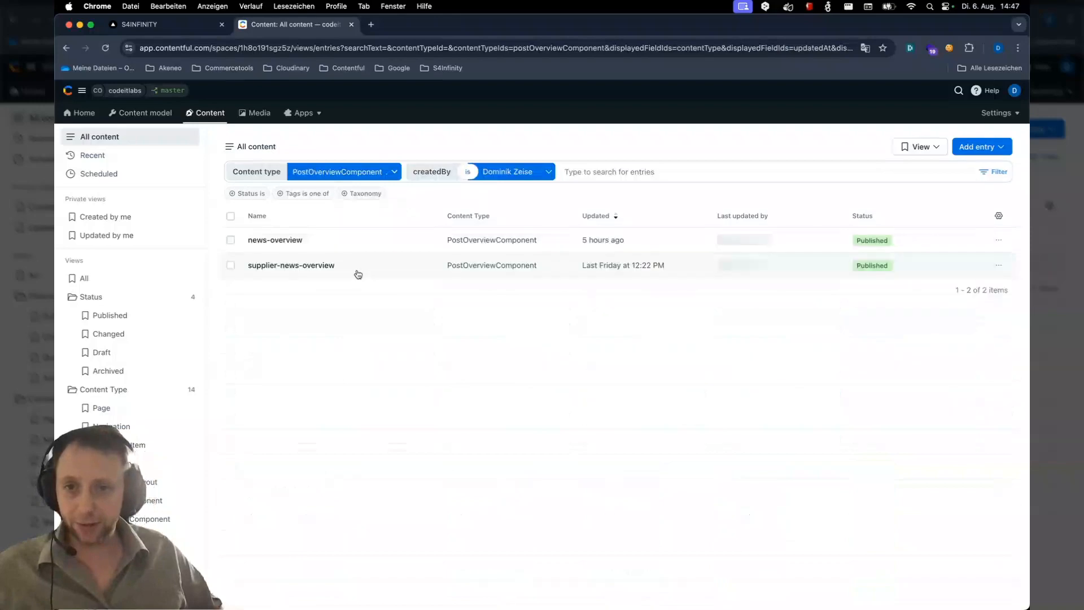
left_click(303, 265)
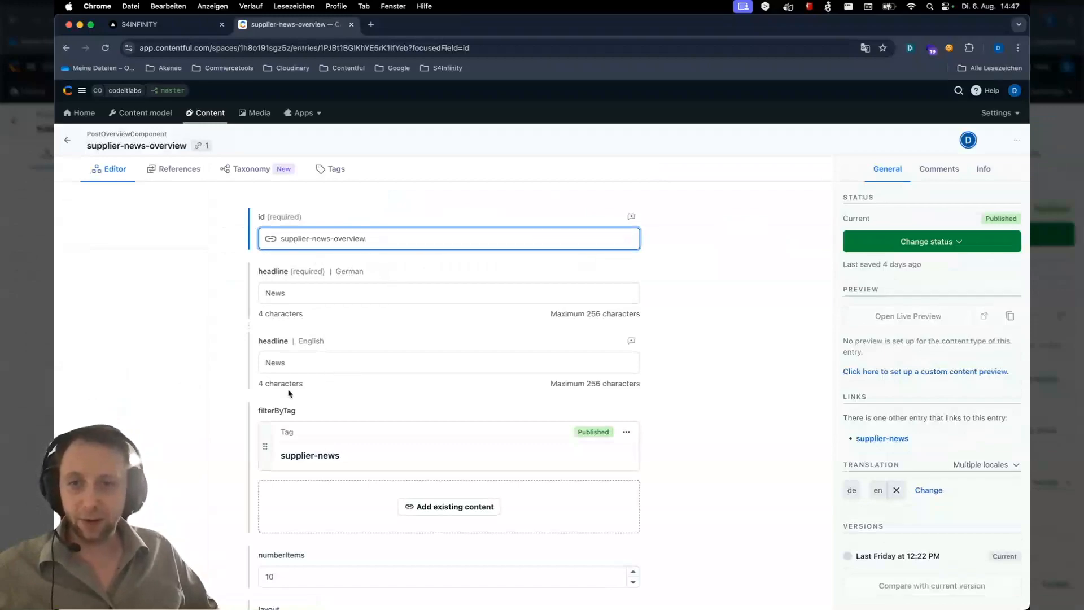
scroll(322, 387, "down", 2)
scroll(321, 387, "down", 2)
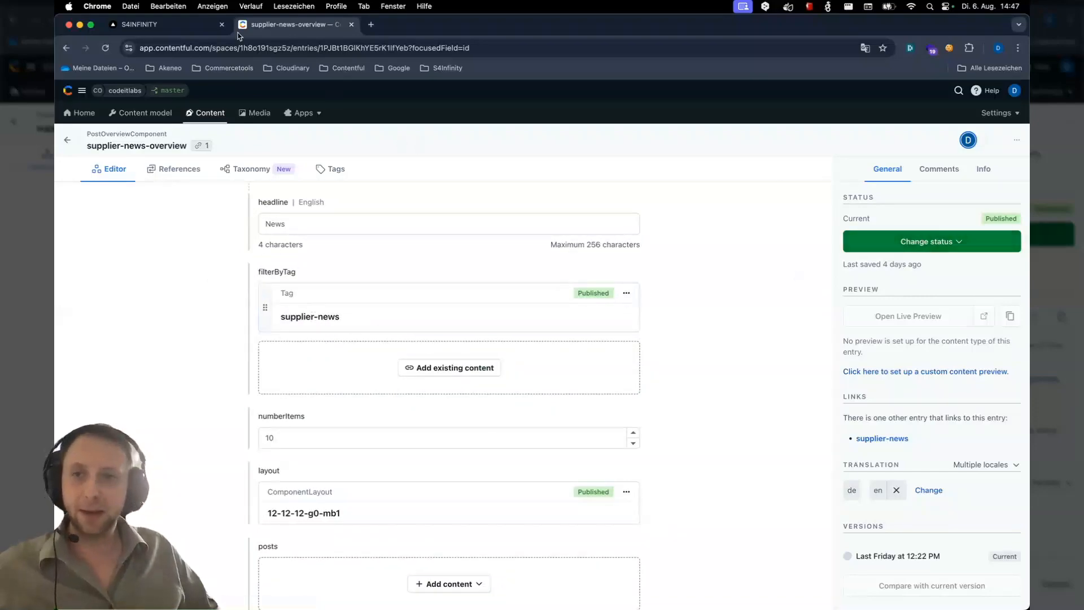
Switch to the S4INFINITY portal tab and reload the Supplier News page
left_click(181, 25)
left_click(199, 48)
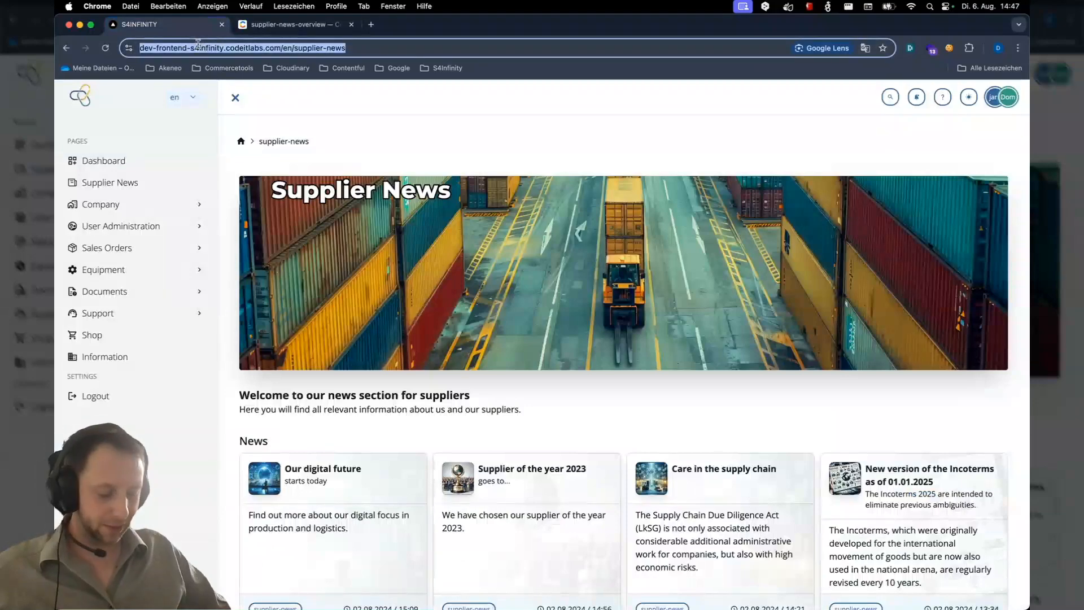
key("Return")
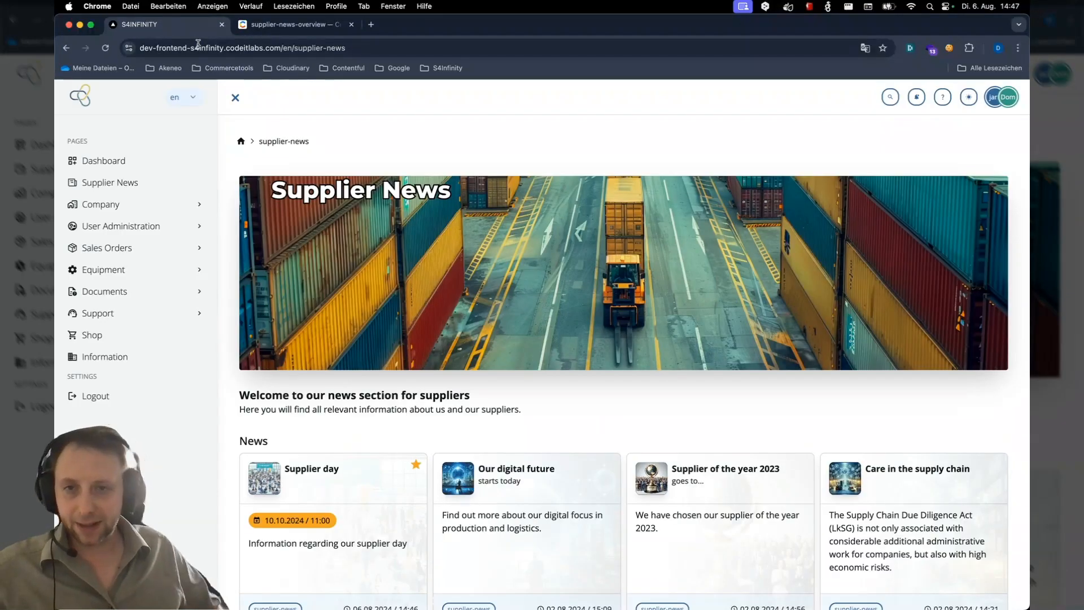
Page through the news carousel, open the Supplier day post, and switch the portal language to de
scroll(324, 296, "down", 2)
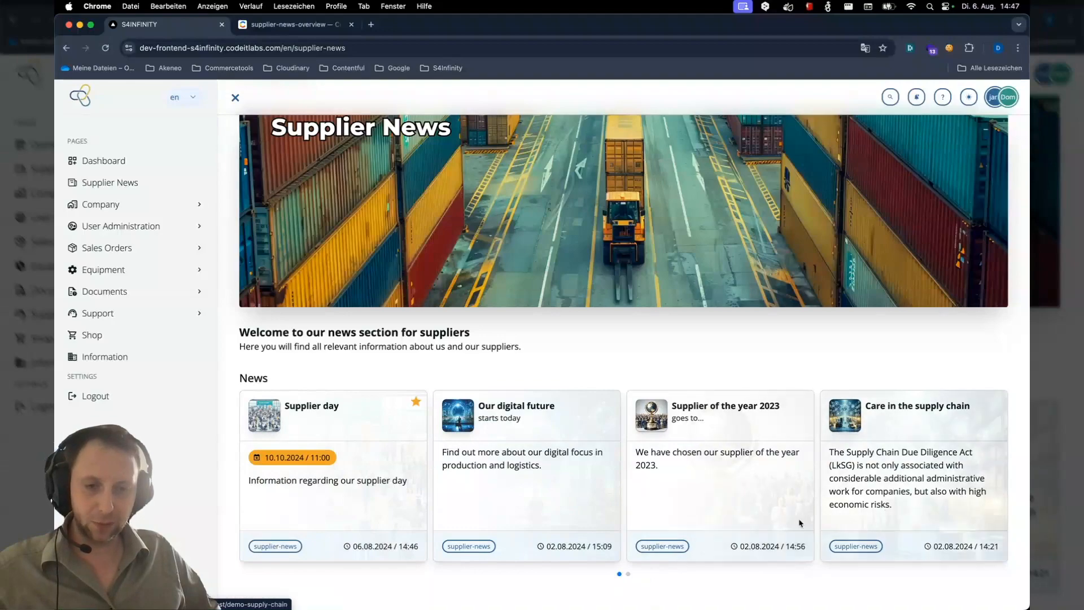
left_click(627, 574)
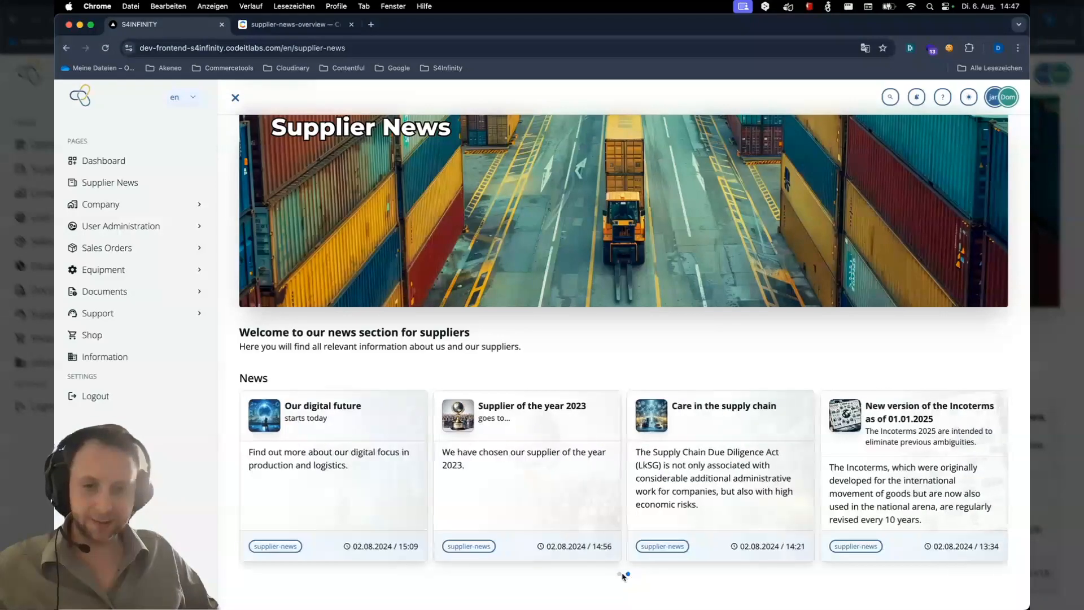
left_click(619, 574)
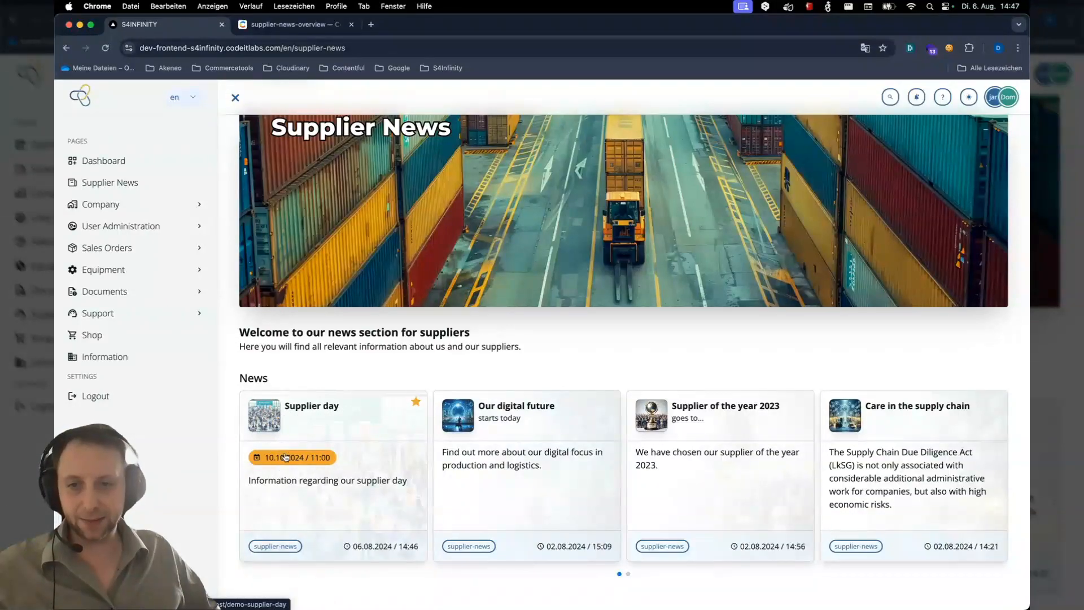
left_click(326, 424)
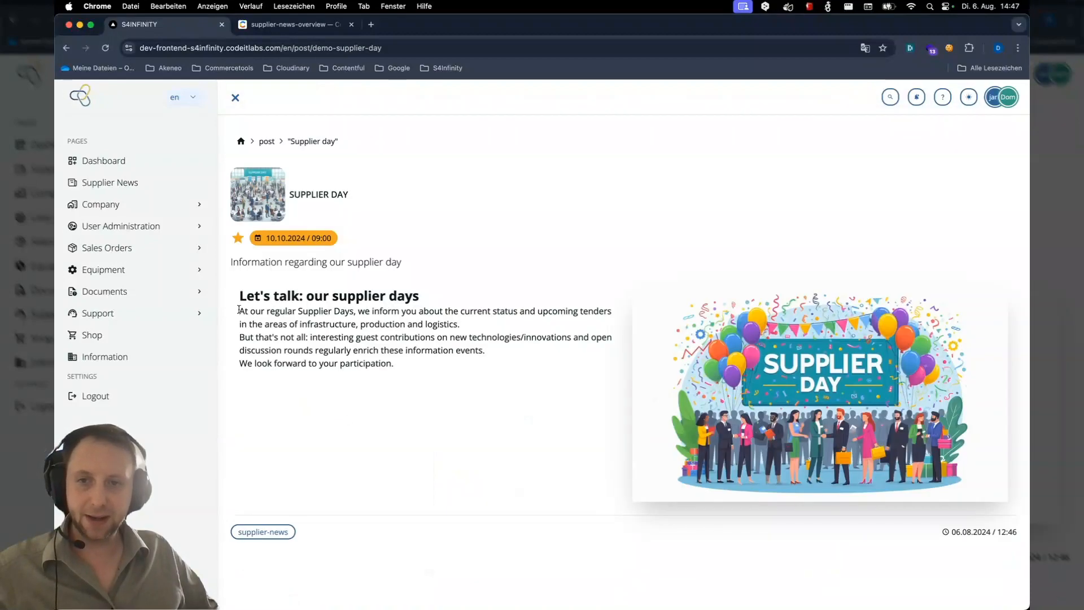
left_click(186, 107)
left_click(187, 117)
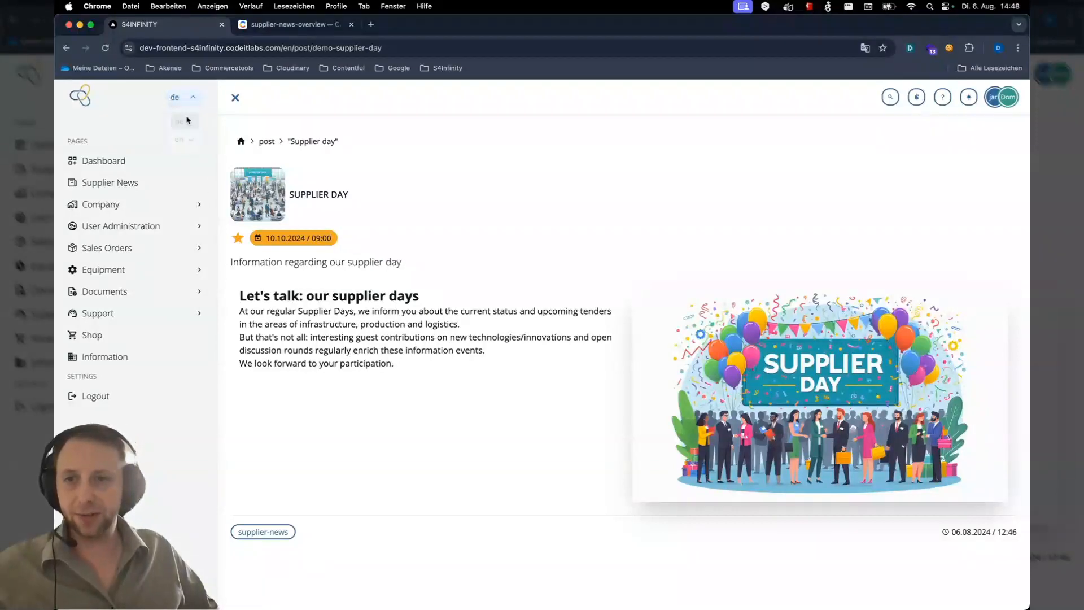